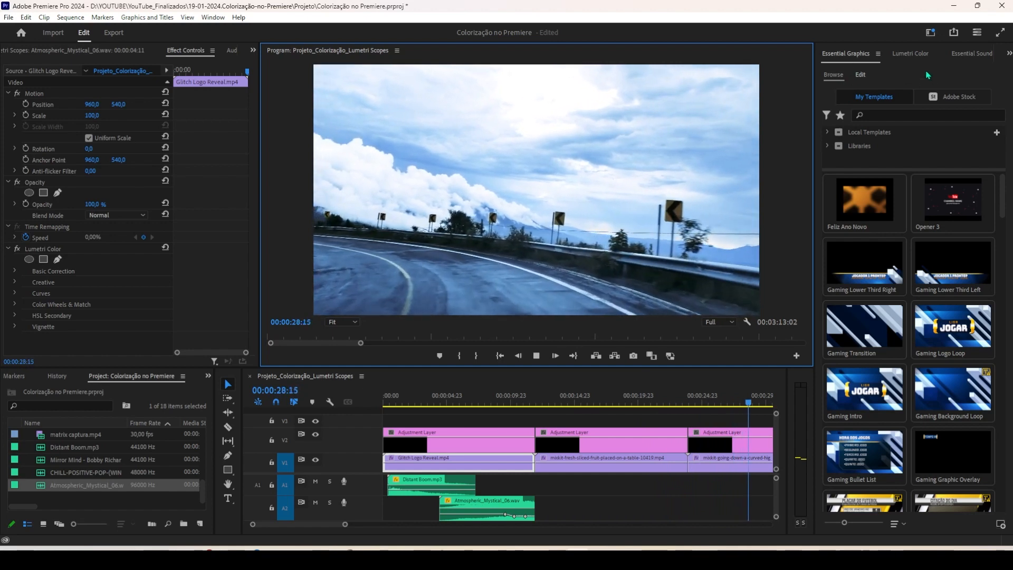
- Switch to the Color workspace and display the Lumetri Scopes
click(913, 54)
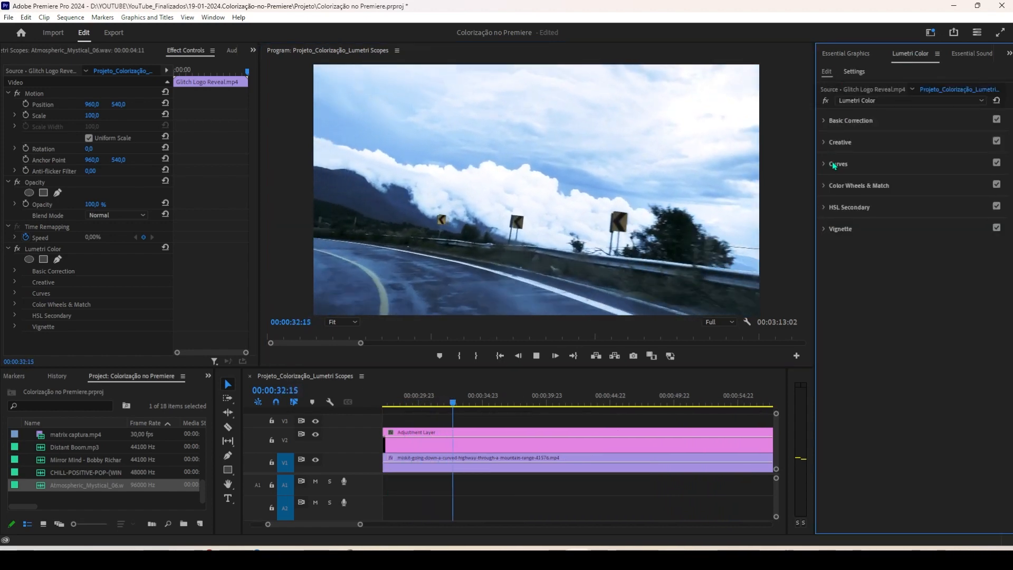
click(214, 19)
mouse_move(230, 33)
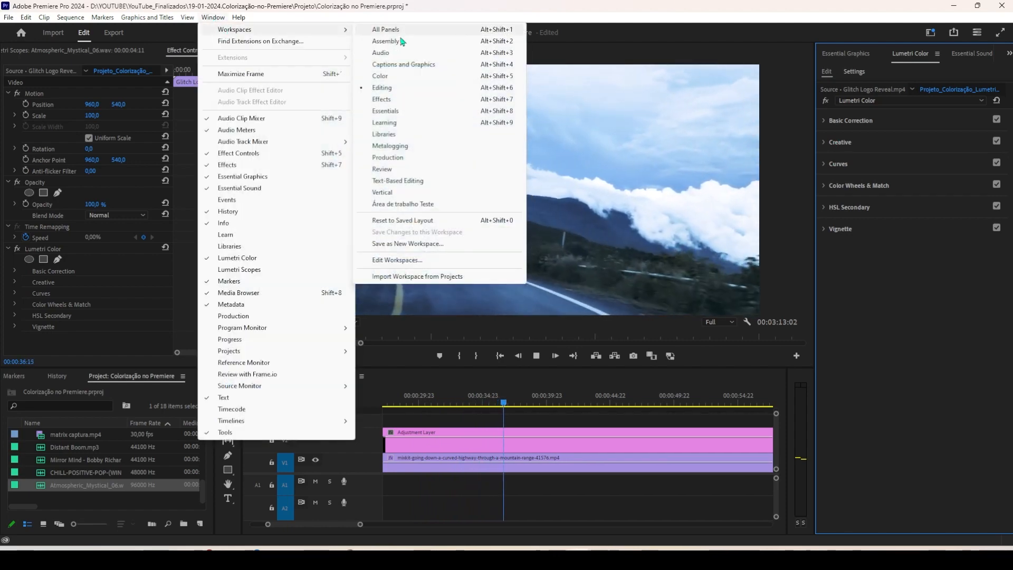
click(386, 78)
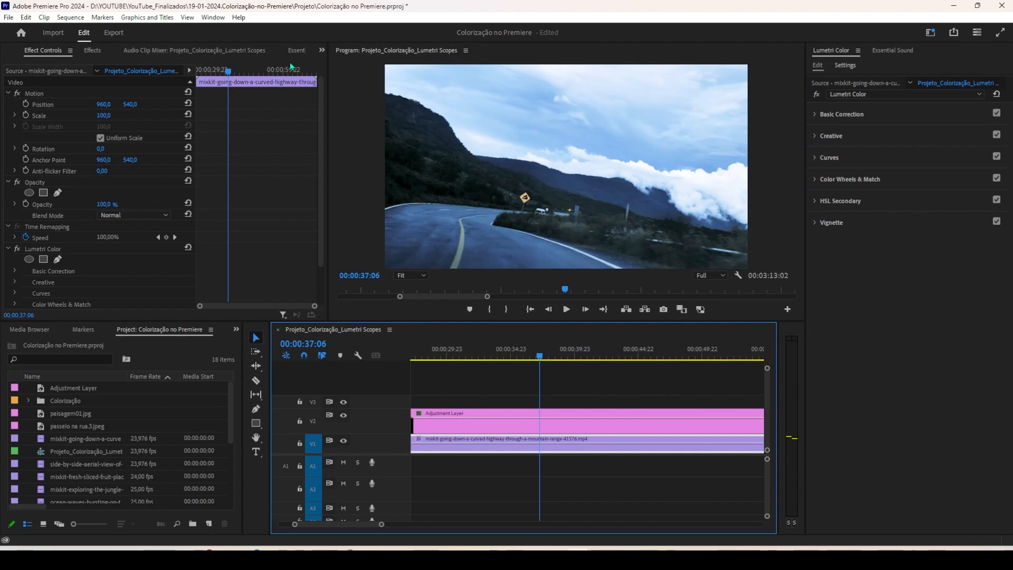
click(322, 52)
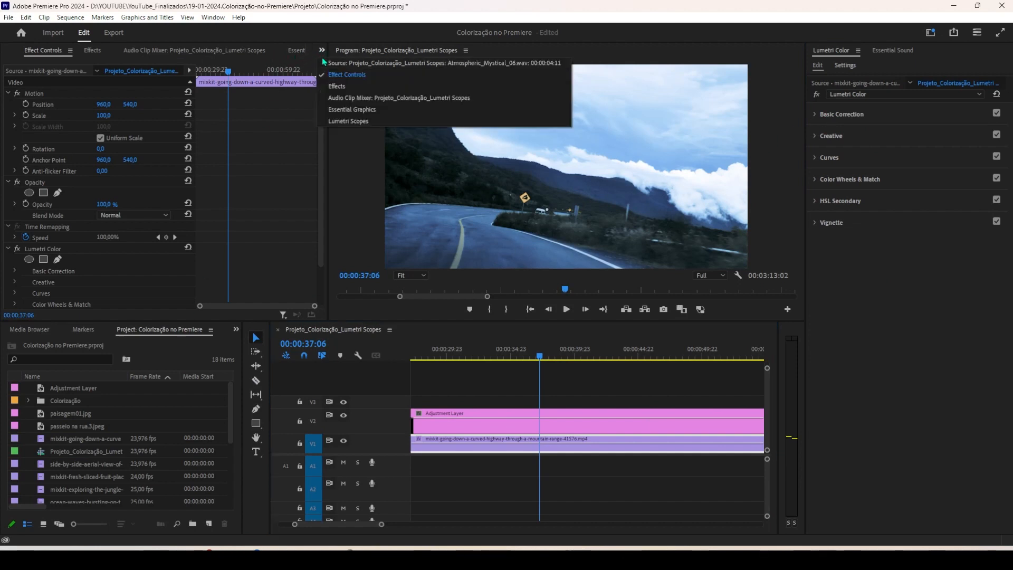
click(335, 121)
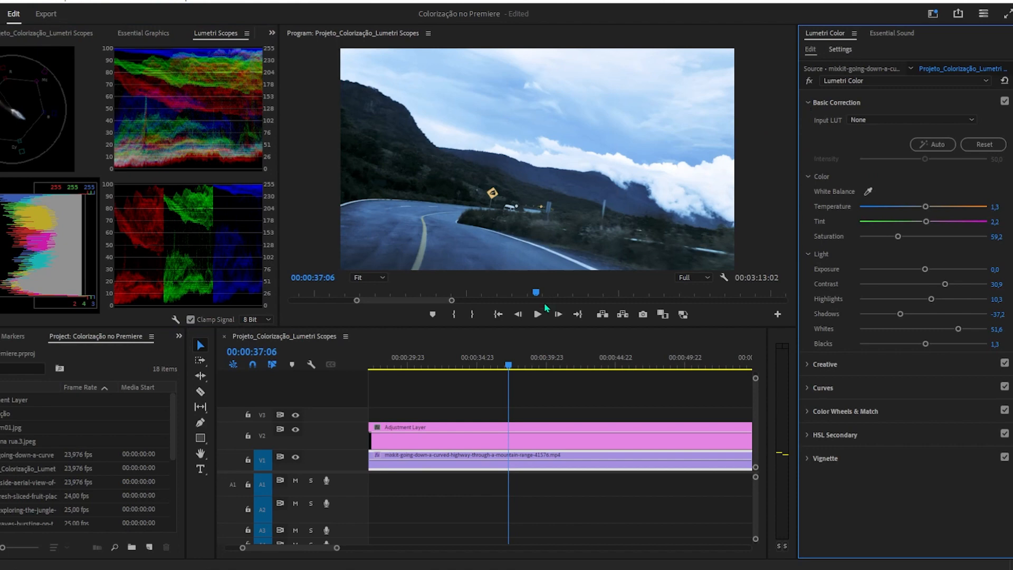
- Play back the highway, night city and Matrix clips to examine their colours in the scopes, and return to the sequence start
click(538, 315)
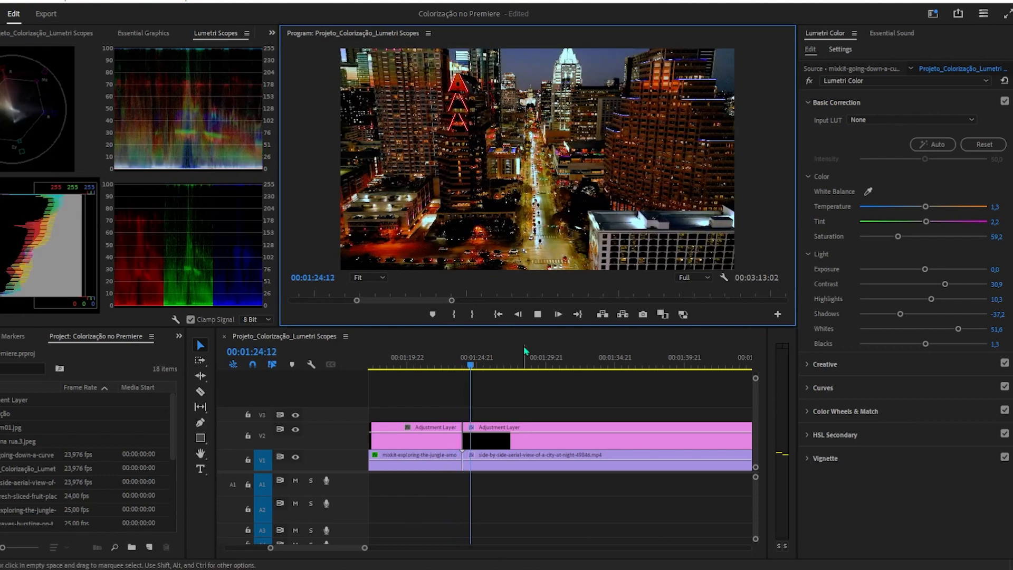
click(539, 315)
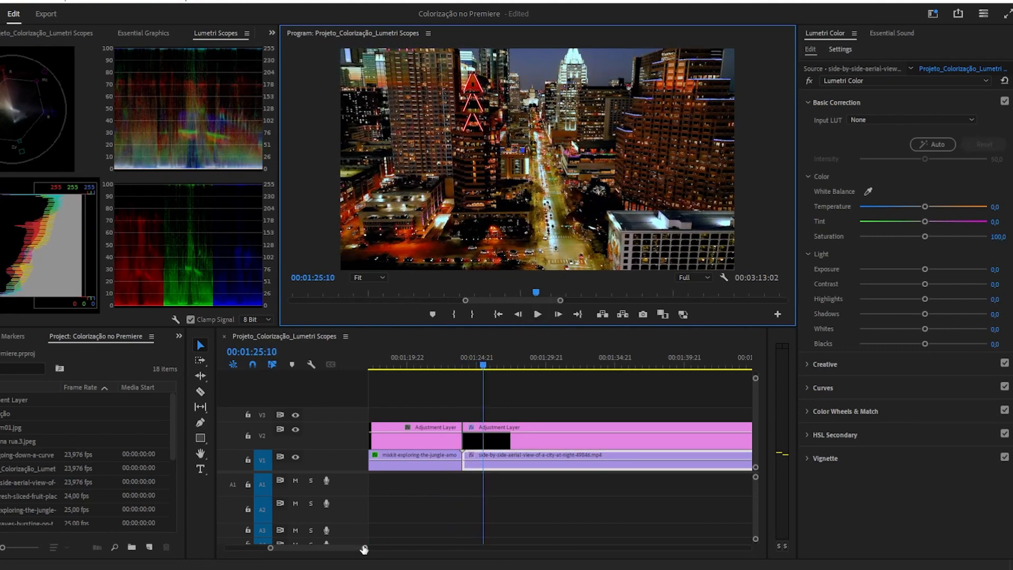
scroll(374, 550, down, 3)
scroll(350, 551, up, 5)
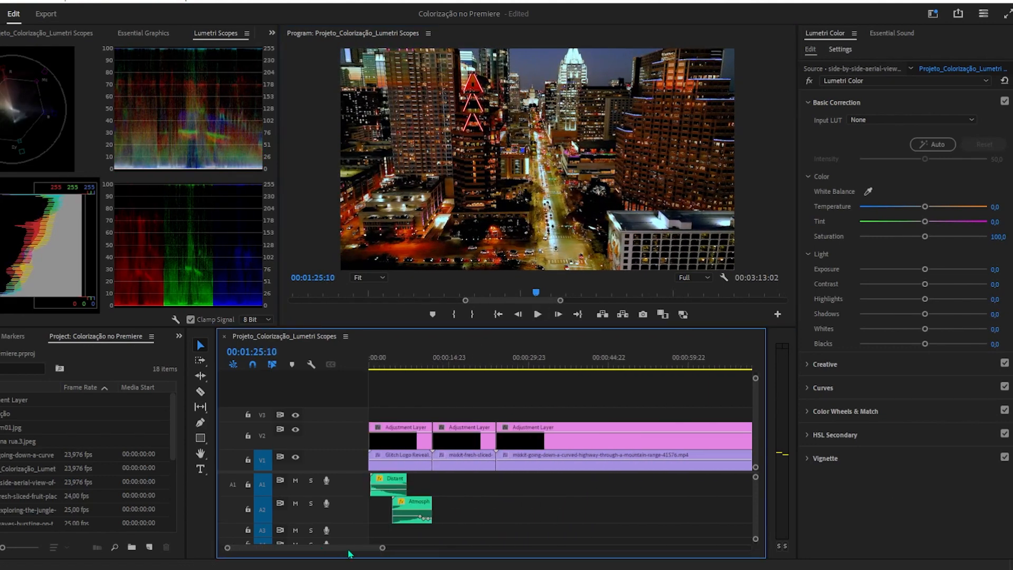
drag(383, 551, 420, 545)
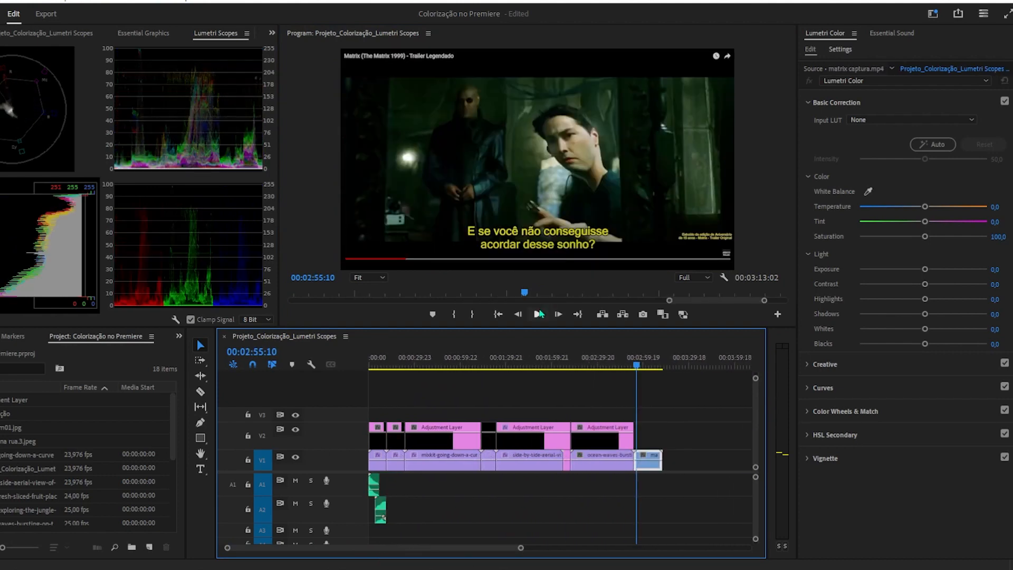
click(539, 314)
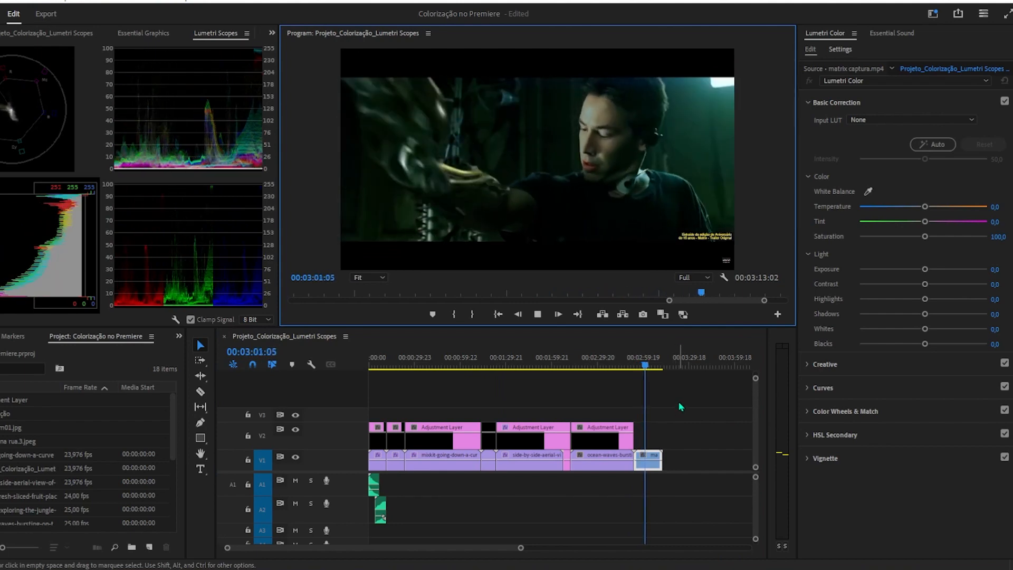
key(Home)
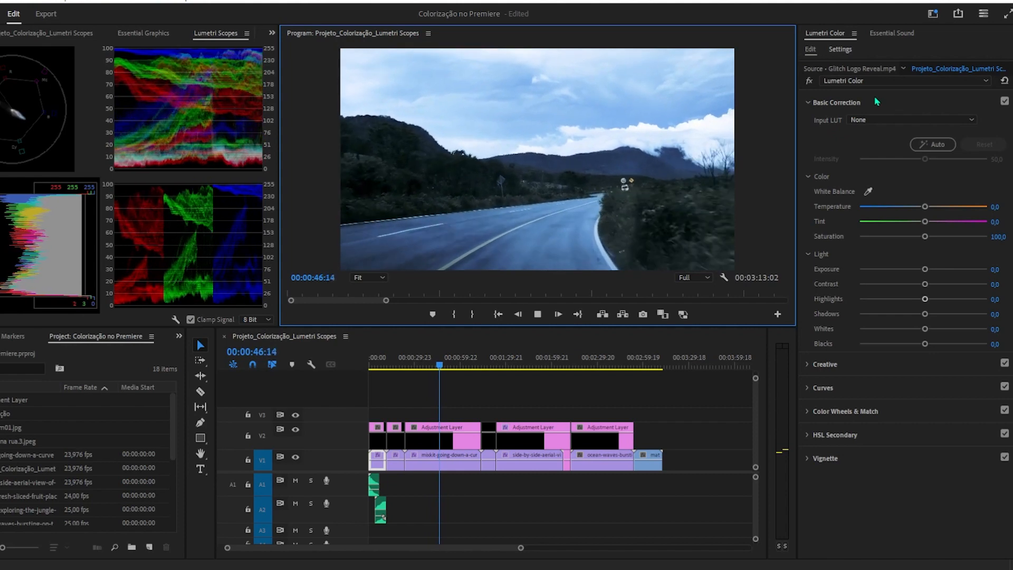
- Stop playback at 00:00:52:14 and set the highway clip's temperature to 28.3, exposure to 0.9 and contrast to 48.9
click(869, 81)
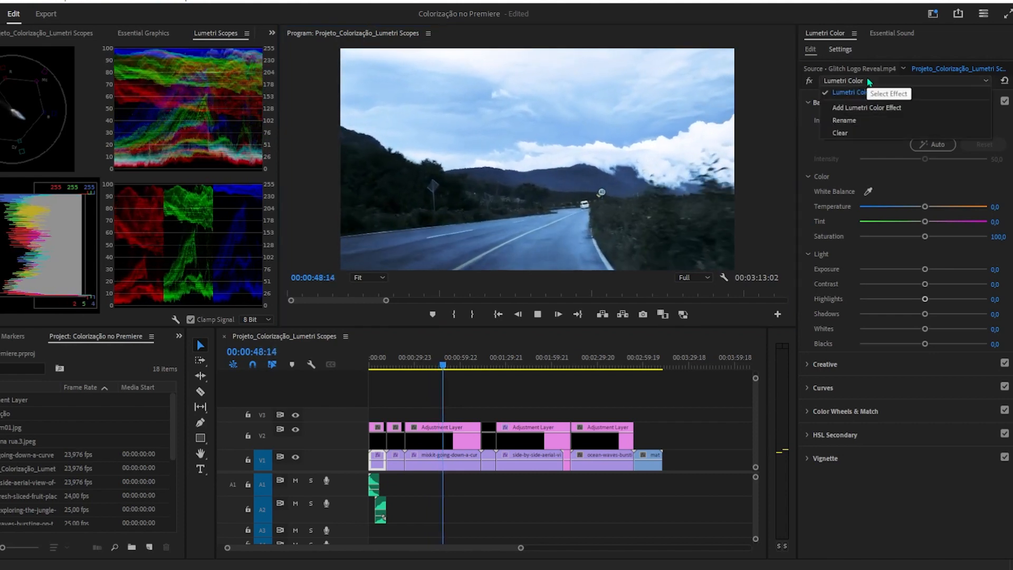
click(870, 81)
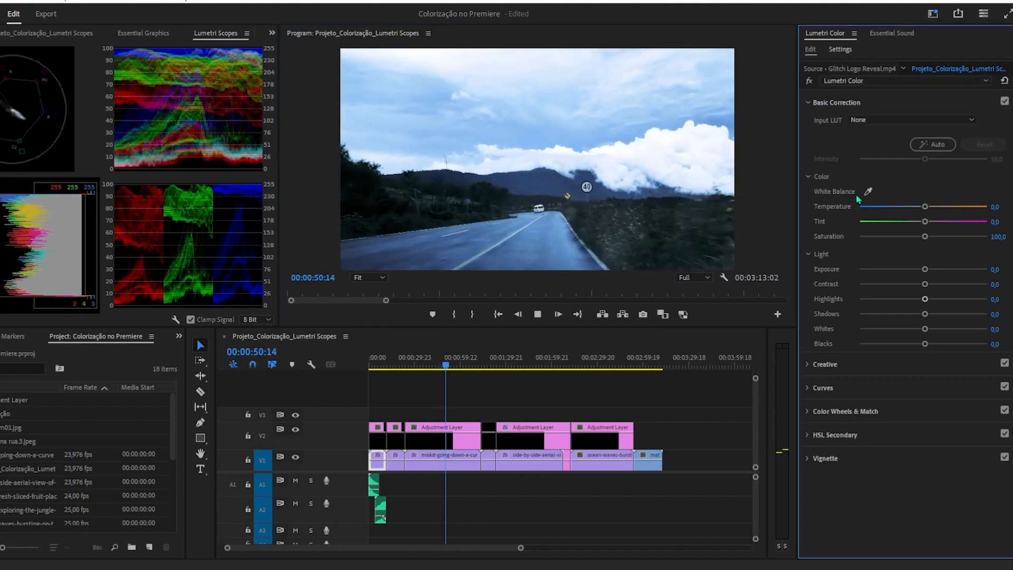
click(537, 314)
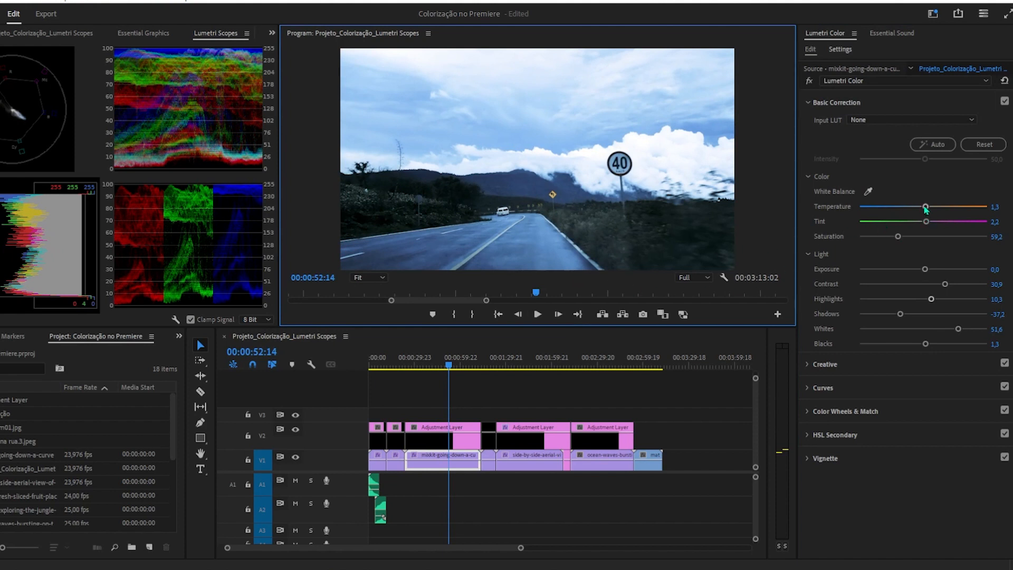
mouse_move(924, 208)
mouse_down()
mouse_move(963, 209)
mouse_move(940, 209)
mouse_up()
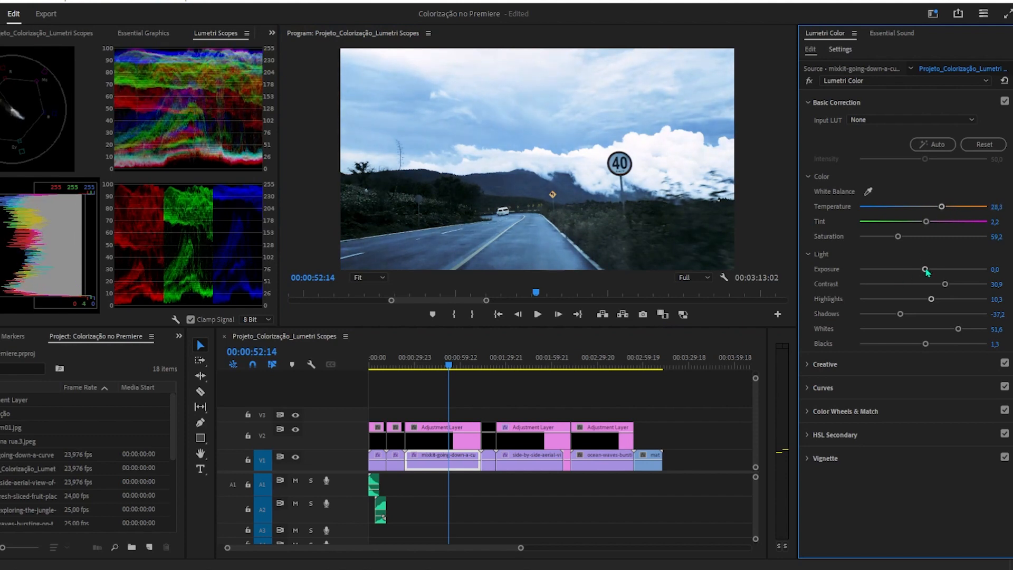
drag(927, 272, 954, 285)
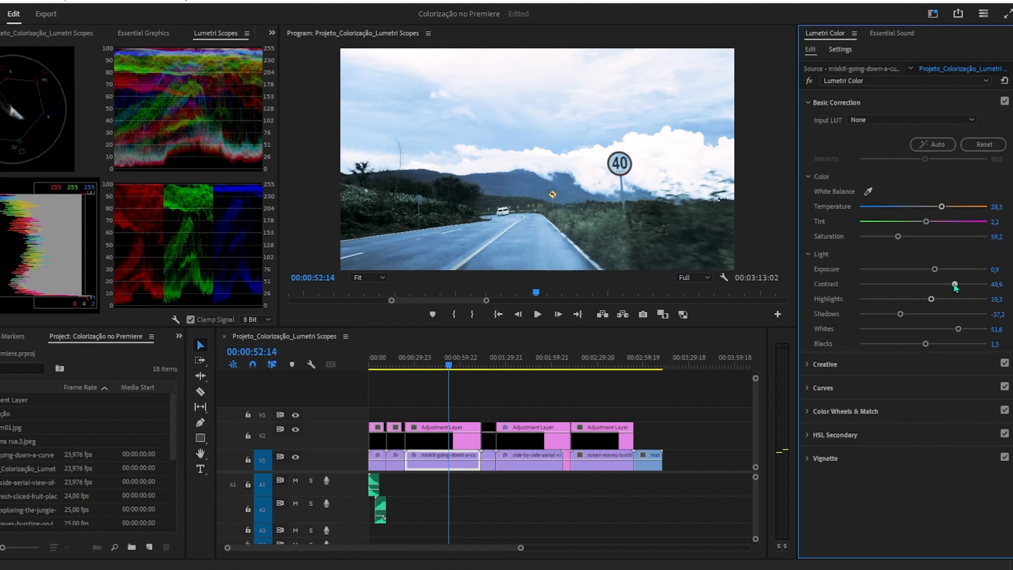
- Add a second Lumetri Color effect to the highway clip and rename it "teste"
click(873, 82)
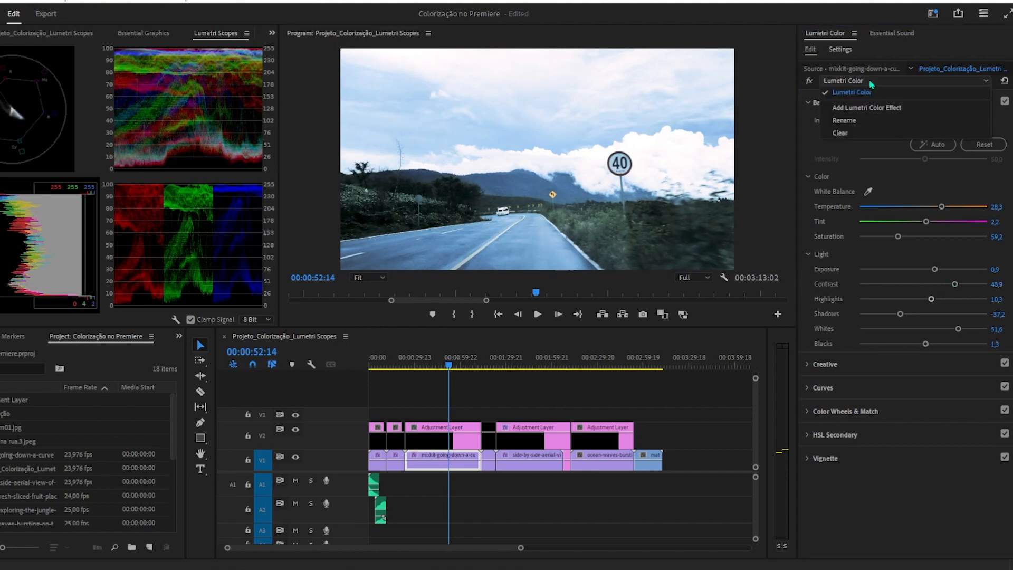
click(879, 106)
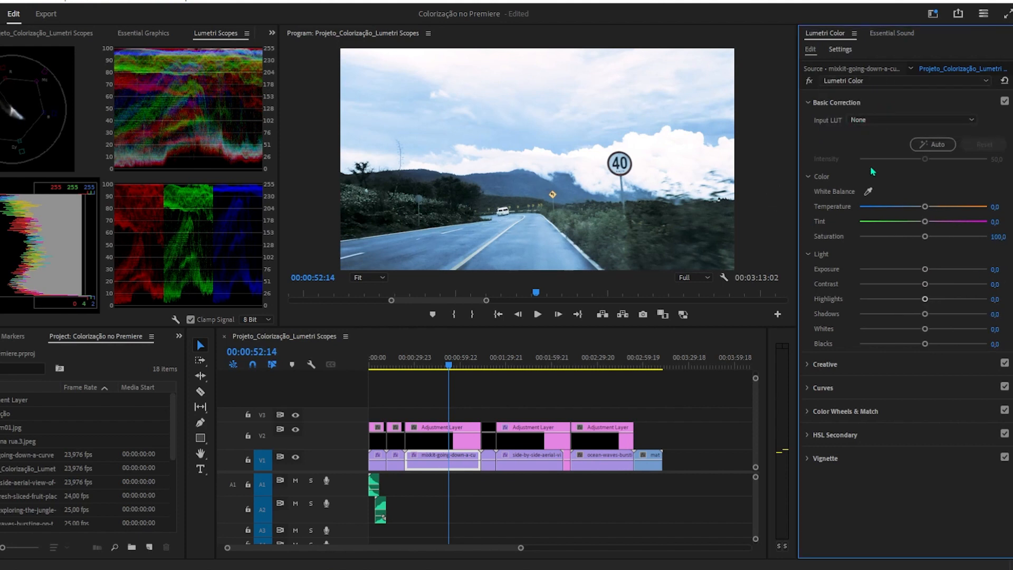
click(925, 82)
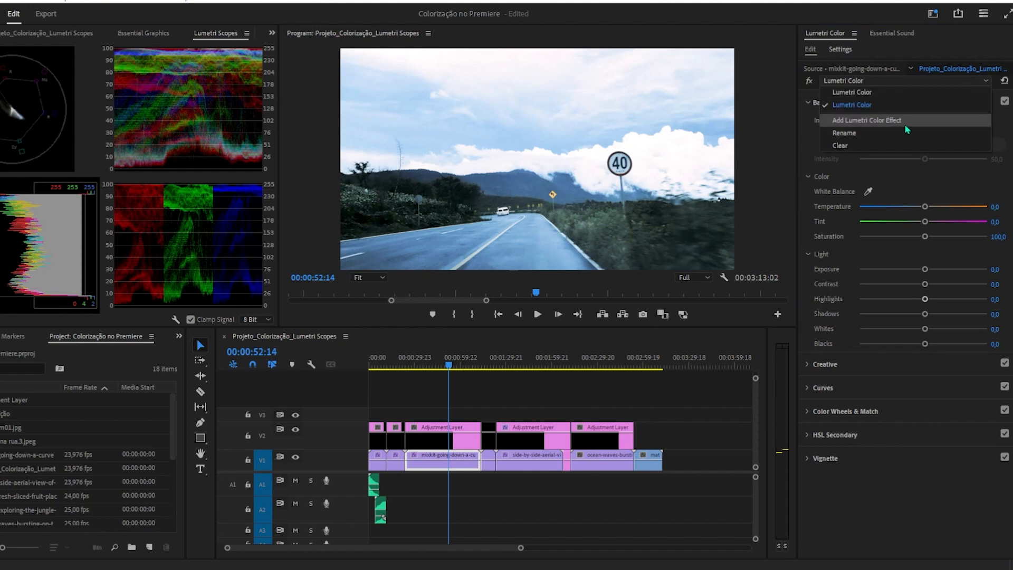
click(874, 134)
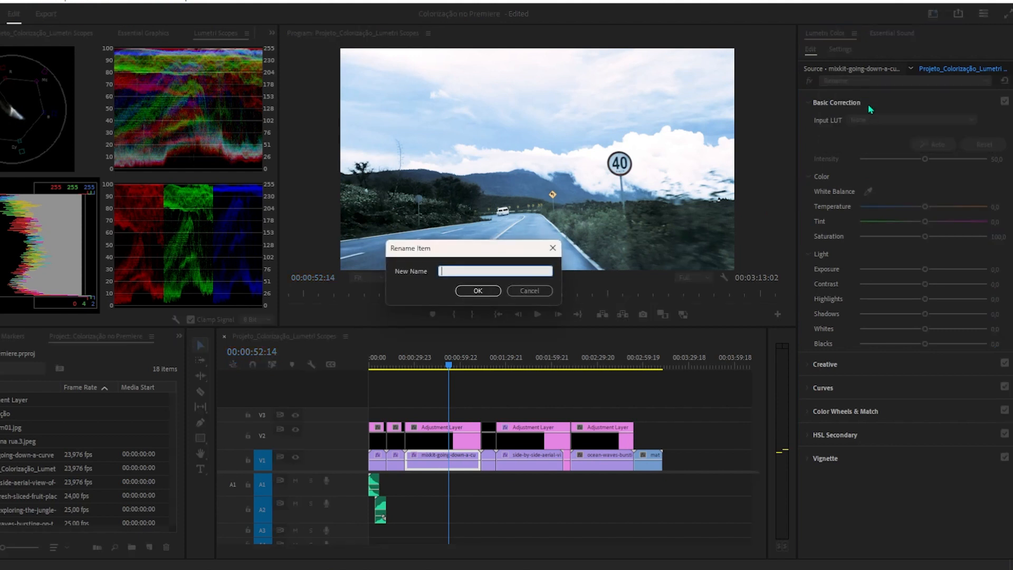
text(teste)
click(479, 291)
click(870, 120)
click(859, 83)
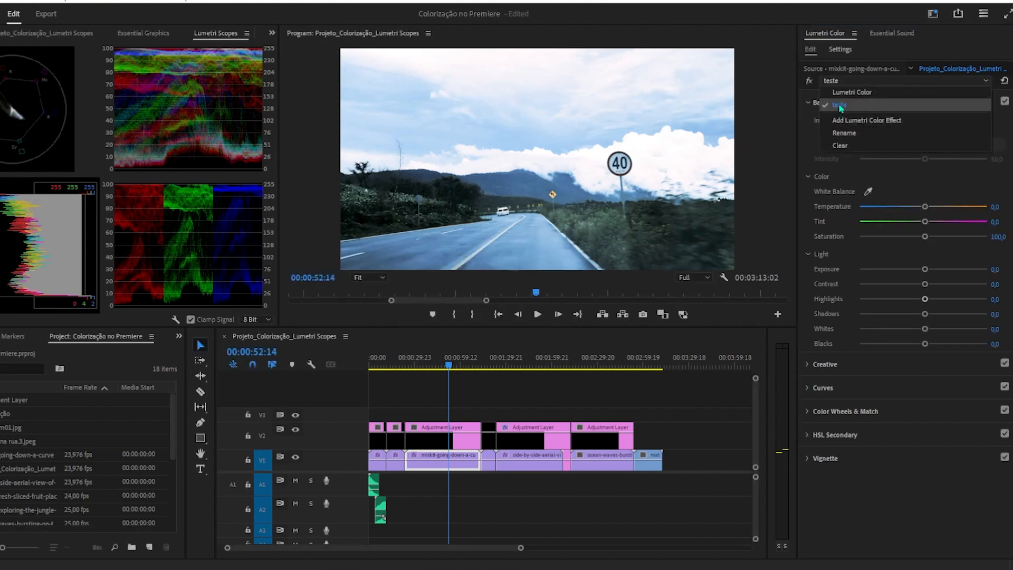
click(1011, 126)
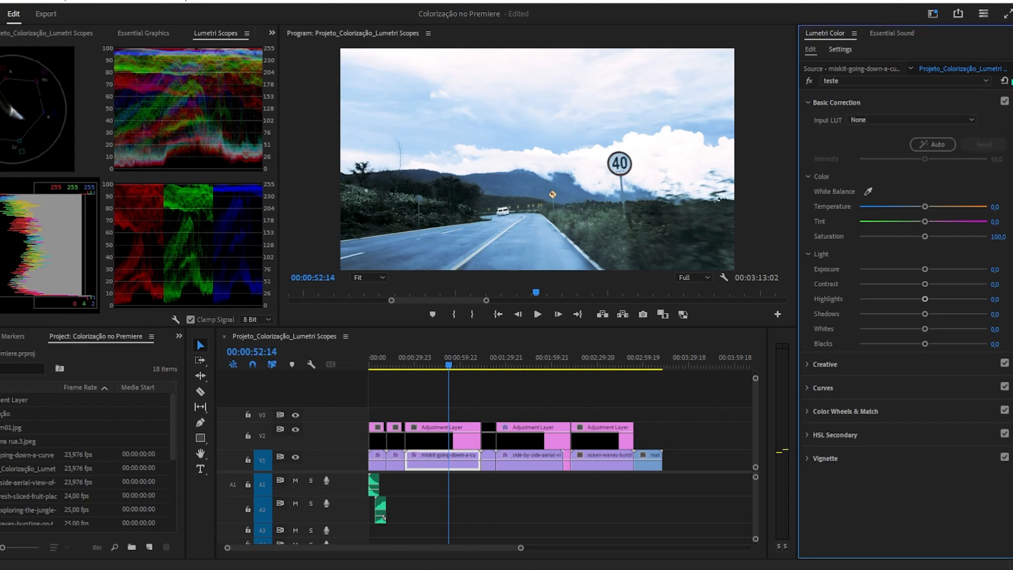
- Reset the highway clip's second Lumetri effect and apply automatic Basic Correction with an intensity of 52.5, using no input LUT
click(1005, 80)
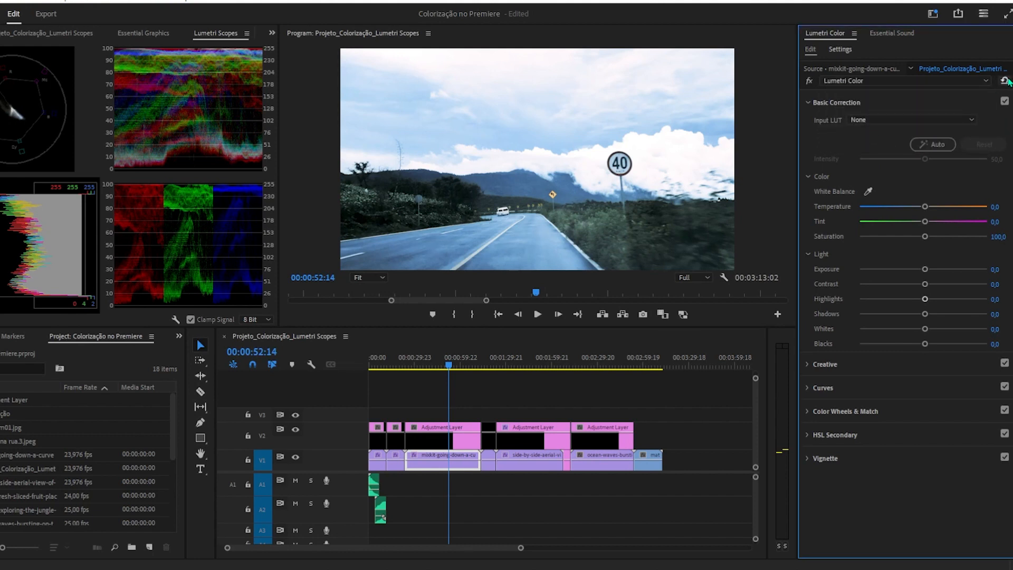
click(910, 120)
click(882, 132)
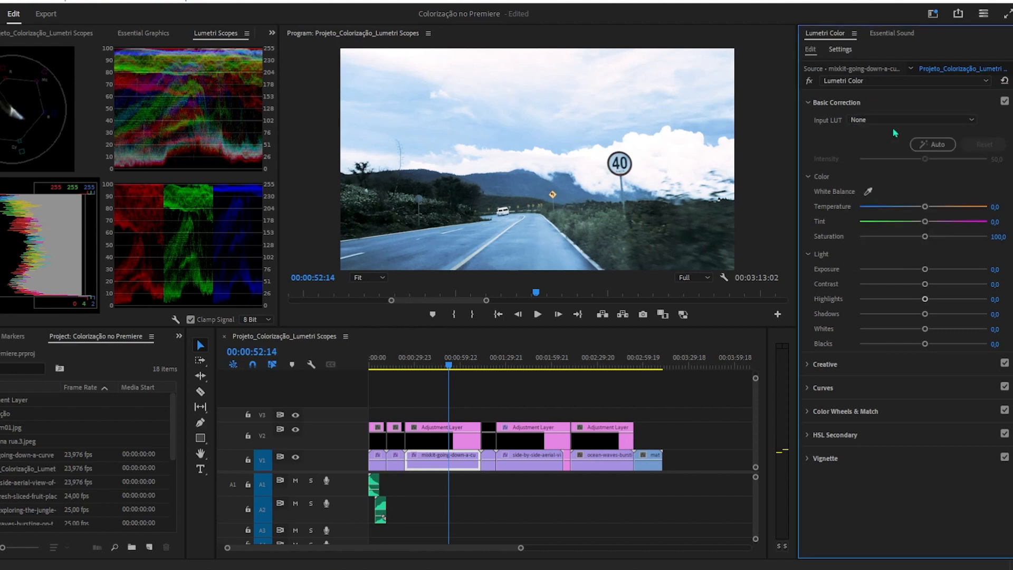
click(932, 150)
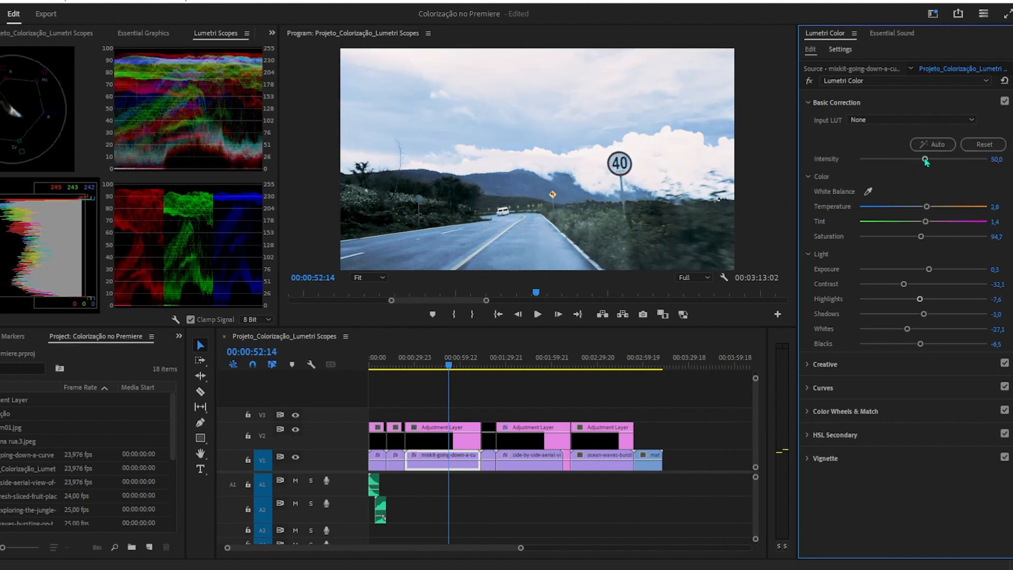
mouse_move(925, 160)
mouse_down()
mouse_move(832, 163)
mouse_move(969, 168)
mouse_move(844, 169)
mouse_move(928, 174)
mouse_up()
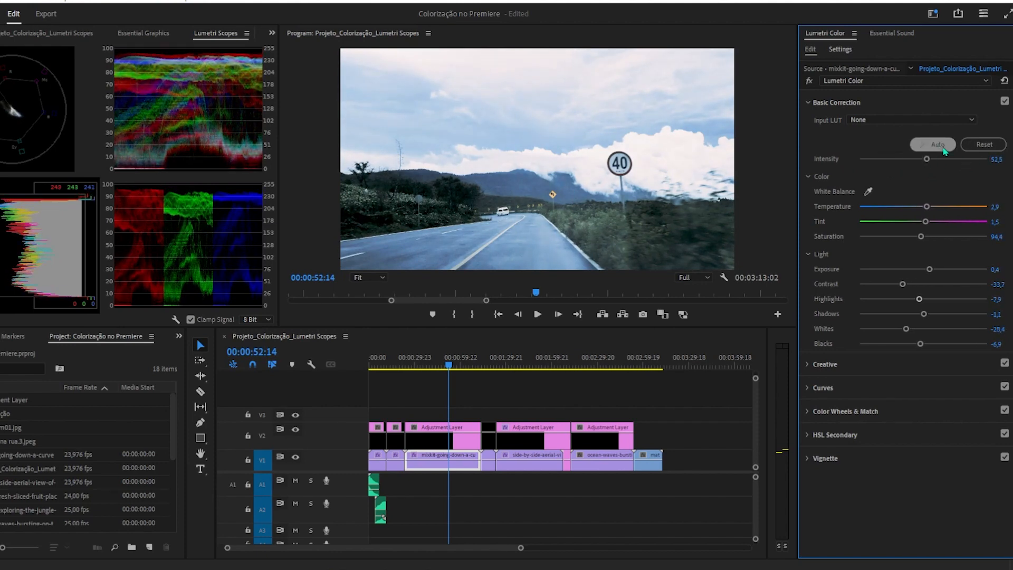
- Try automatic Basic Correction at 52.9 intensity on the night city clip around 00:01:49:22 and reset the correction
click(537, 363)
click(922, 157)
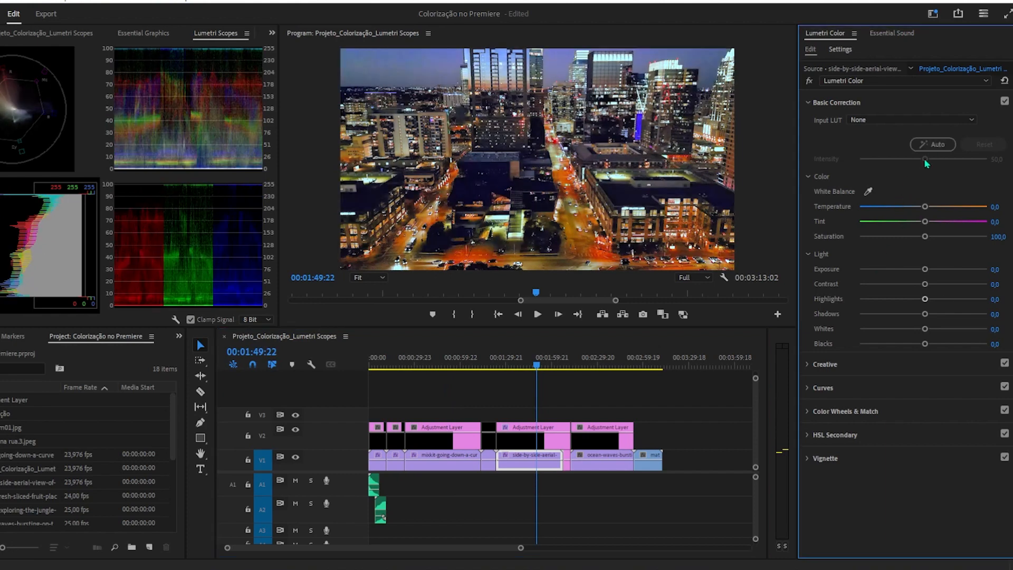
mouse_move(925, 159)
mouse_down()
mouse_move(870, 160)
mouse_move(927, 161)
mouse_up()
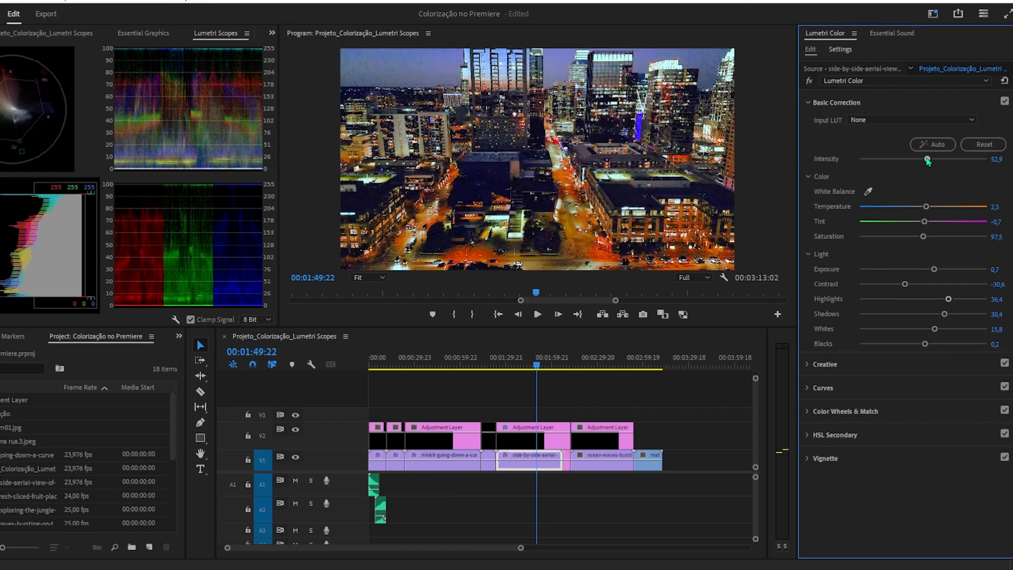
click(976, 147)
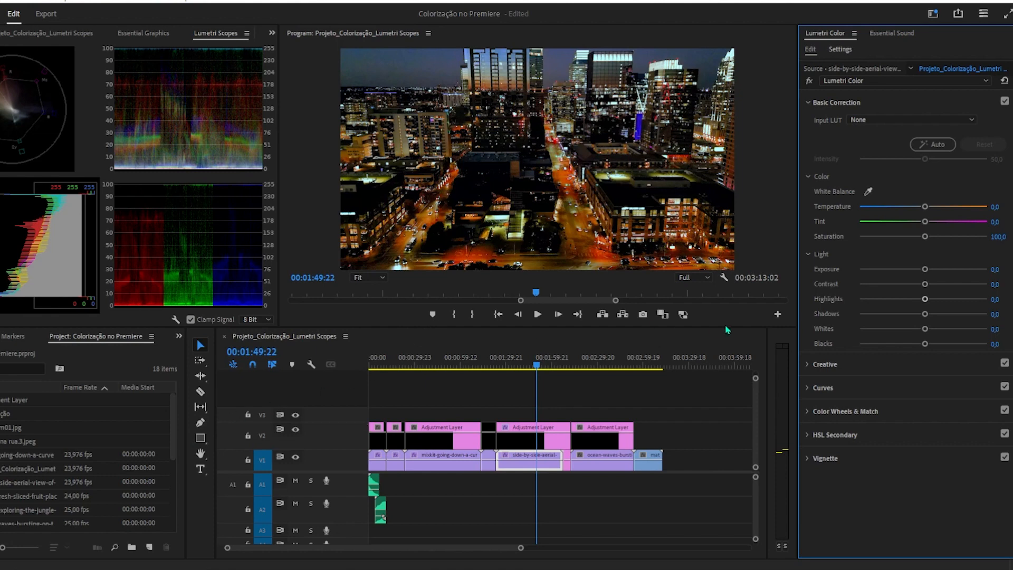
- Sample the night city clip's white balance from the top of a lit tower and raise its saturation slightly
click(868, 192)
click(675, 58)
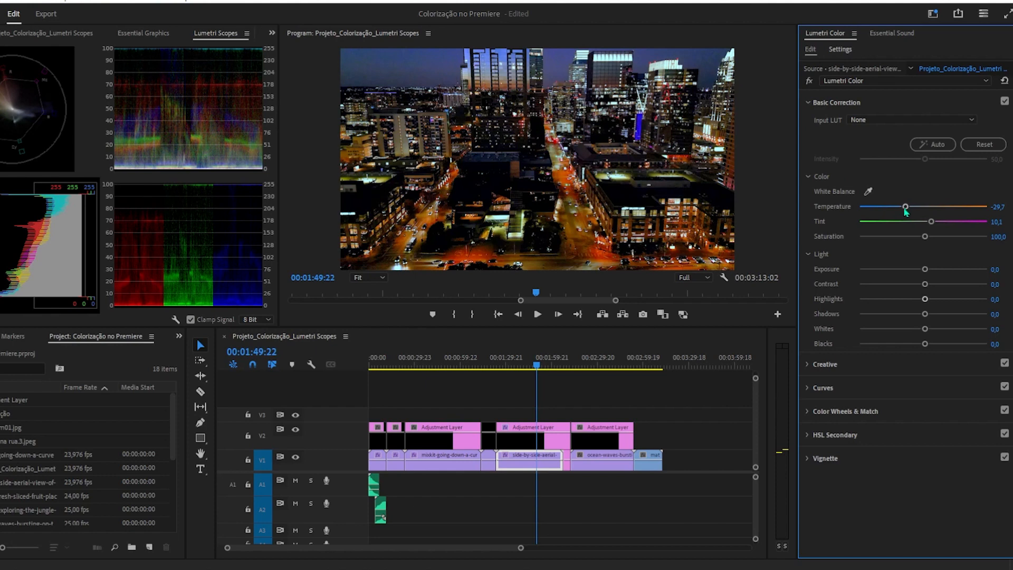
mouse_move(925, 237)
mouse_down()
mouse_move(964, 240)
mouse_move(901, 239)
mouse_move(930, 236)
mouse_up()
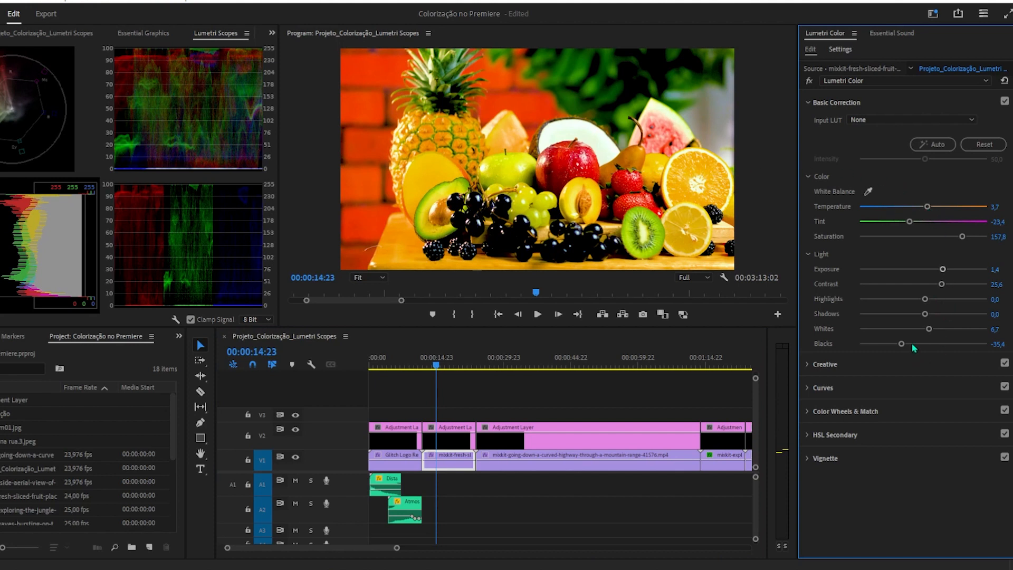
- Set the fruit clip's whites to 36.3, saturation to 146.2 and exposure to -0.7, and apply the AlexaV3_K1S1_LogC2Video_Rec709_EE input LUT
drag(929, 328, 945, 329)
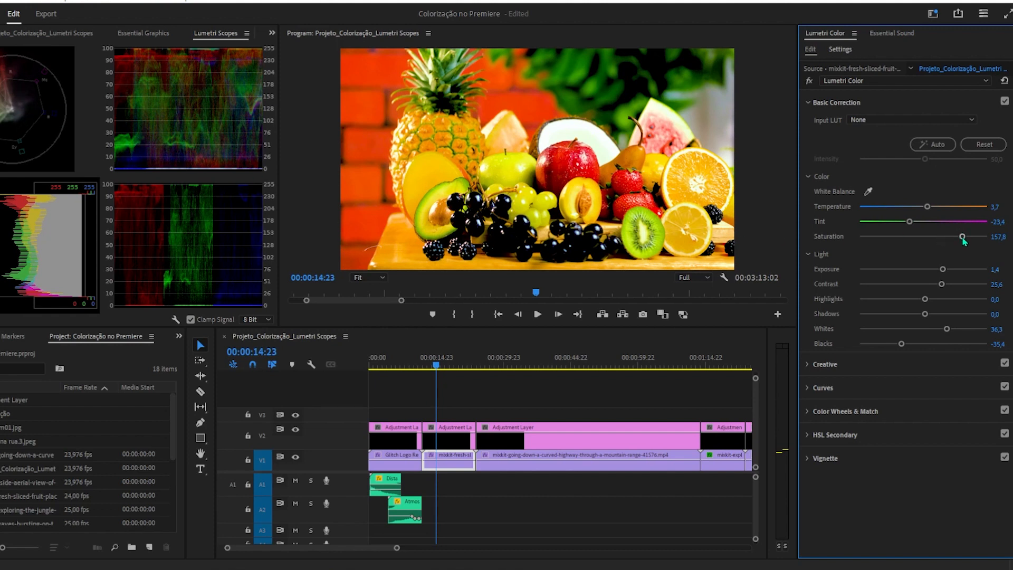
drag(962, 238, 914, 279)
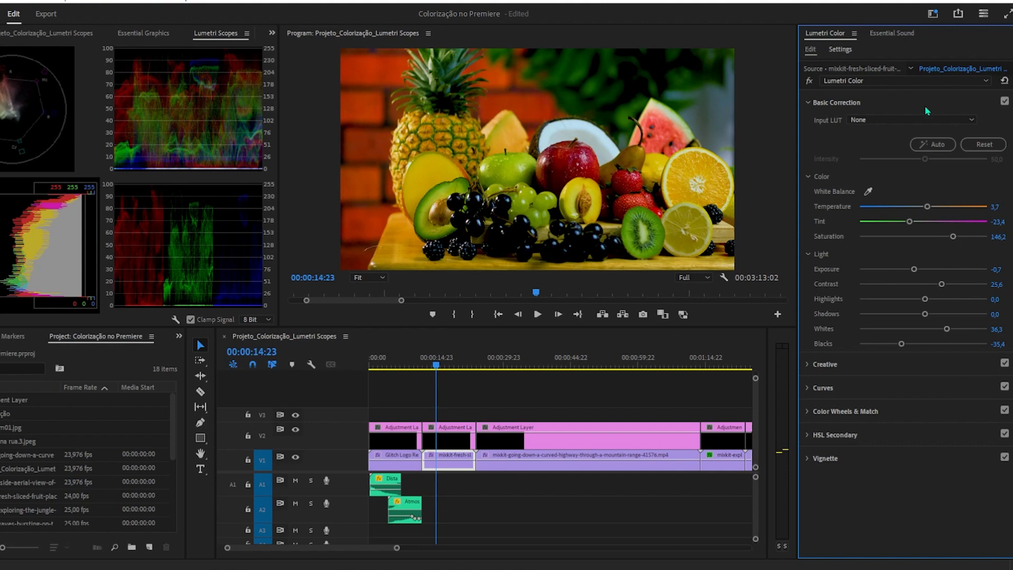
click(866, 122)
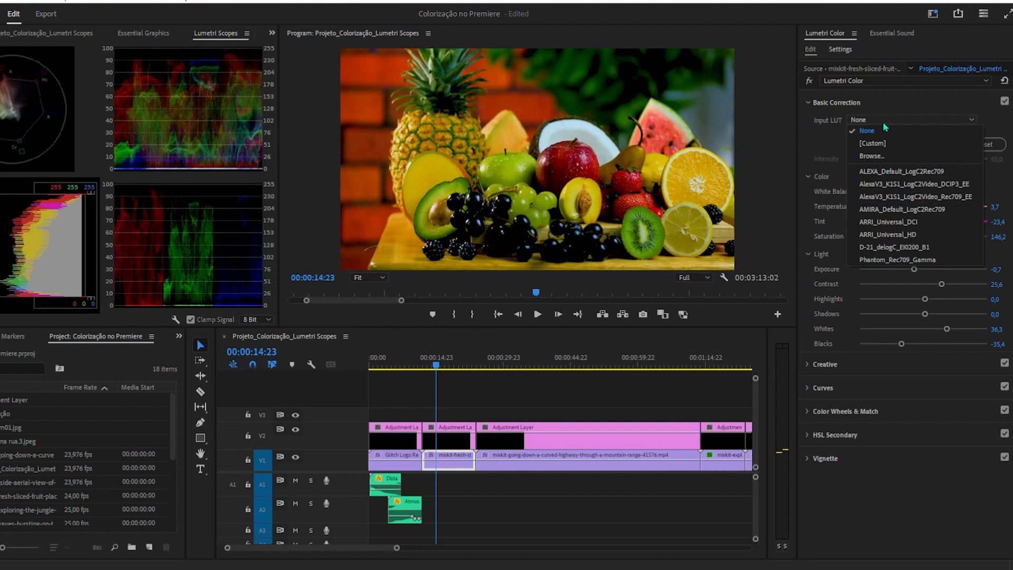
click(897, 198)
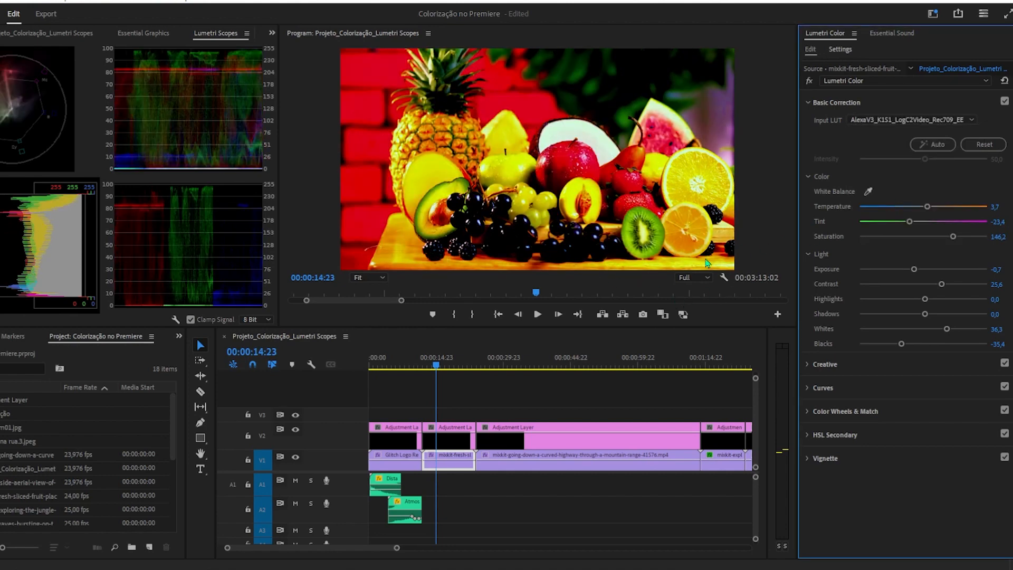
- Try the ARRI_Universal_HD and D-21_delogC_EI0200_B1 input LUTs on the fruit clip
click(894, 122)
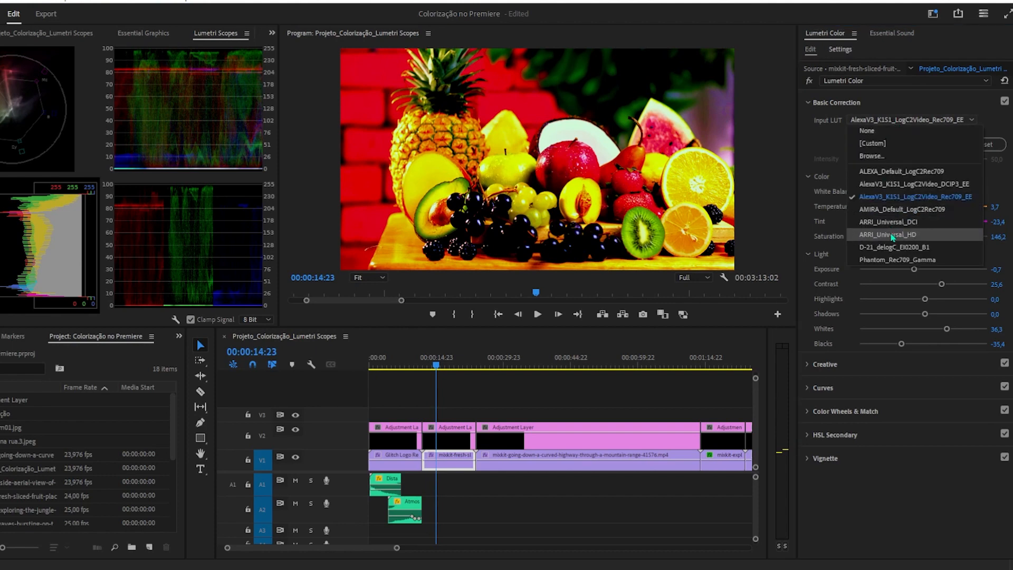
click(892, 236)
click(907, 120)
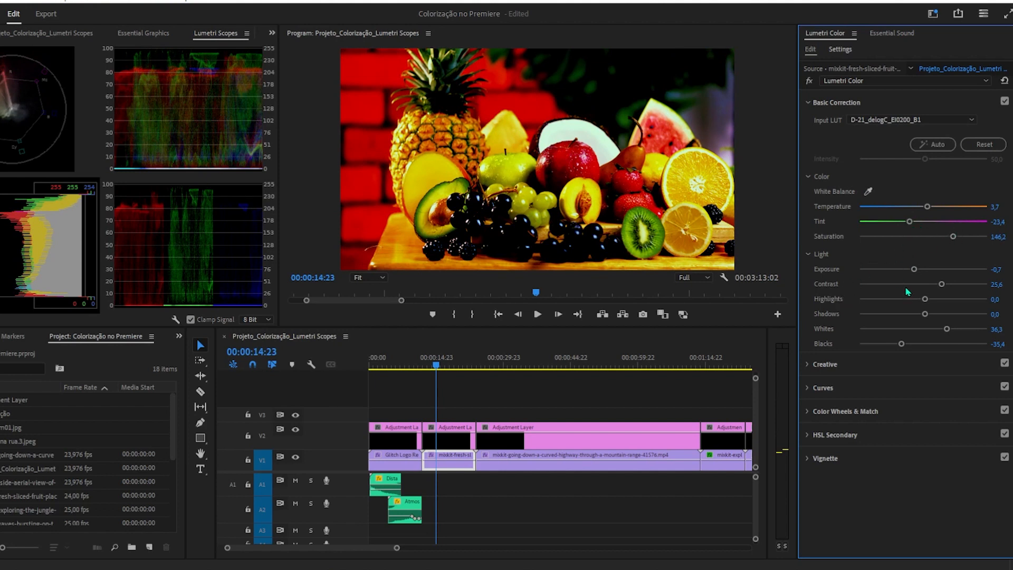
- Load Cine-6-debarup.cube from the Pack 30 Luts folder on the SSD LEXAR (H:) drive as the fruit clip's input LUT
click(929, 120)
click(871, 156)
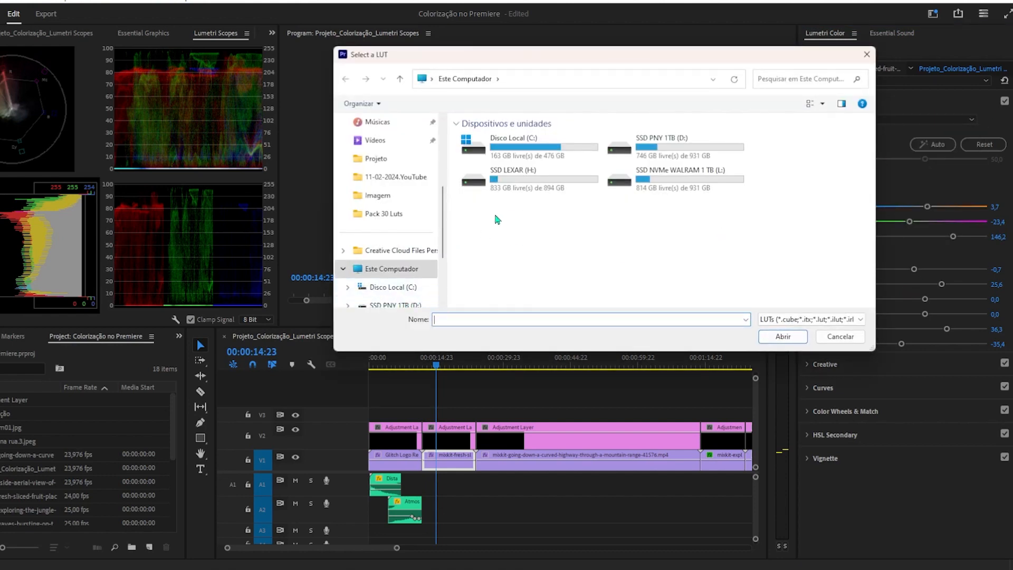
scroll(416, 280, down, 1)
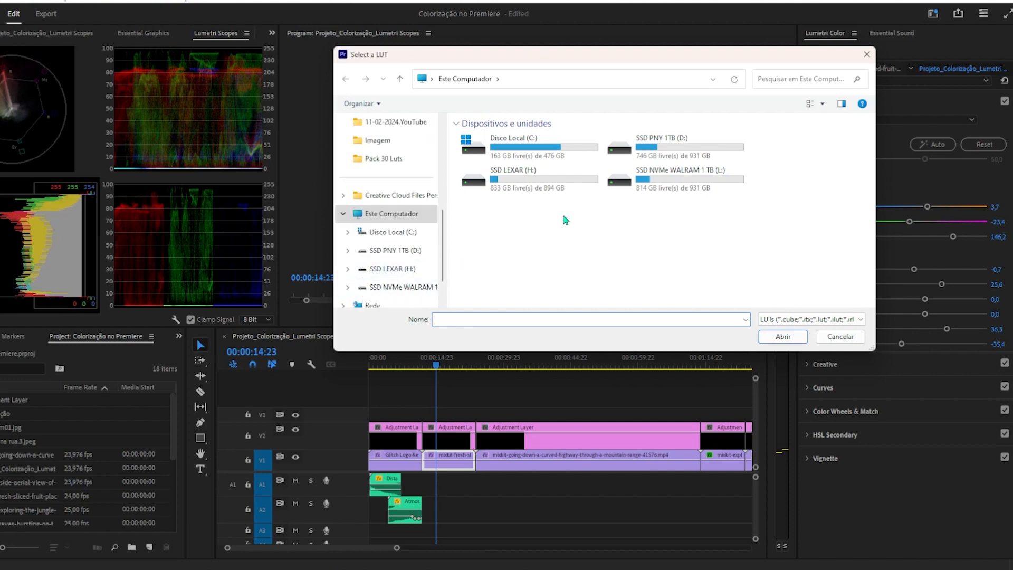
click(423, 272)
double_click(516, 263)
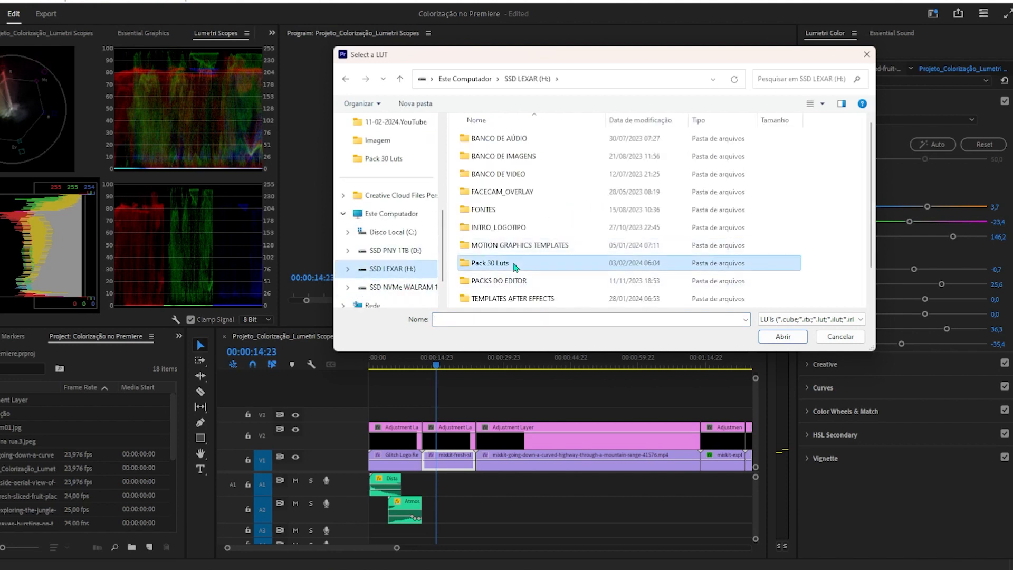
click(493, 230)
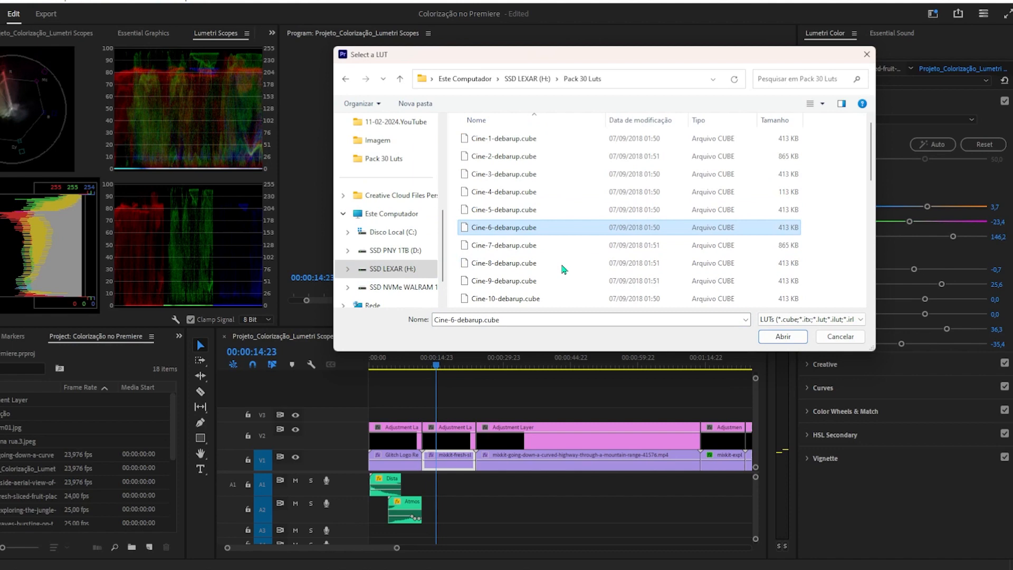
click(783, 338)
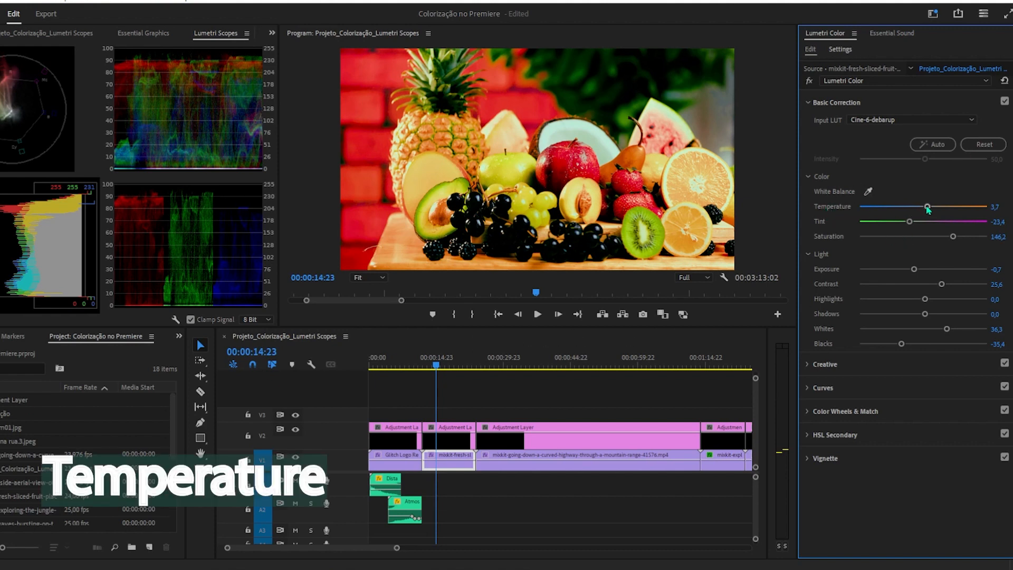
- Set the fruit clip's temperature to -4.9, tint to 3.1 and saturation to 120.2
mouse_move(927, 209)
mouse_down()
mouse_move(994, 209)
mouse_move(854, 210)
mouse_move(919, 206)
mouse_move(911, 225)
mouse_move(891, 224)
mouse_move(981, 226)
mouse_move(925, 228)
mouse_up()
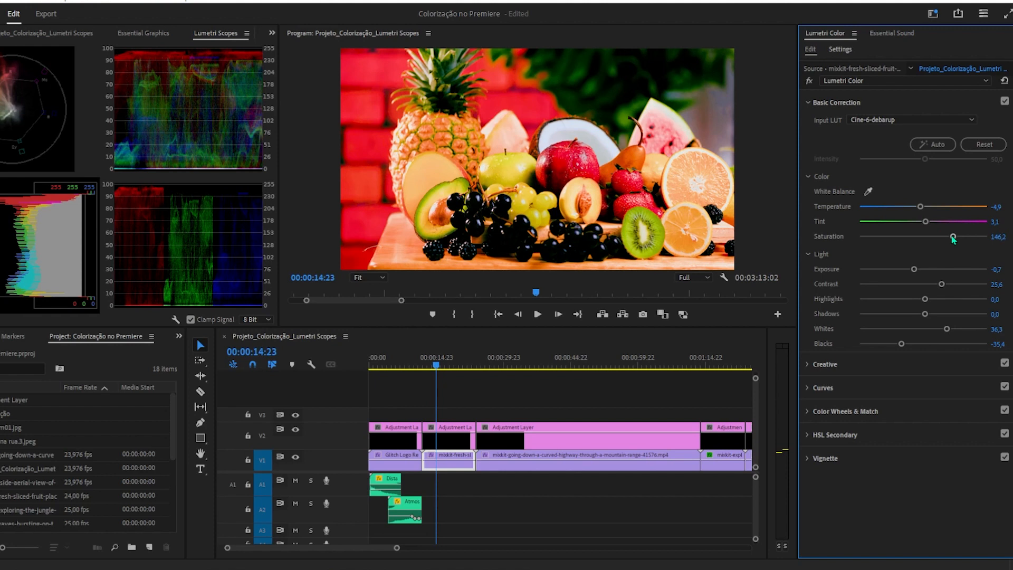
drag(952, 238, 939, 240)
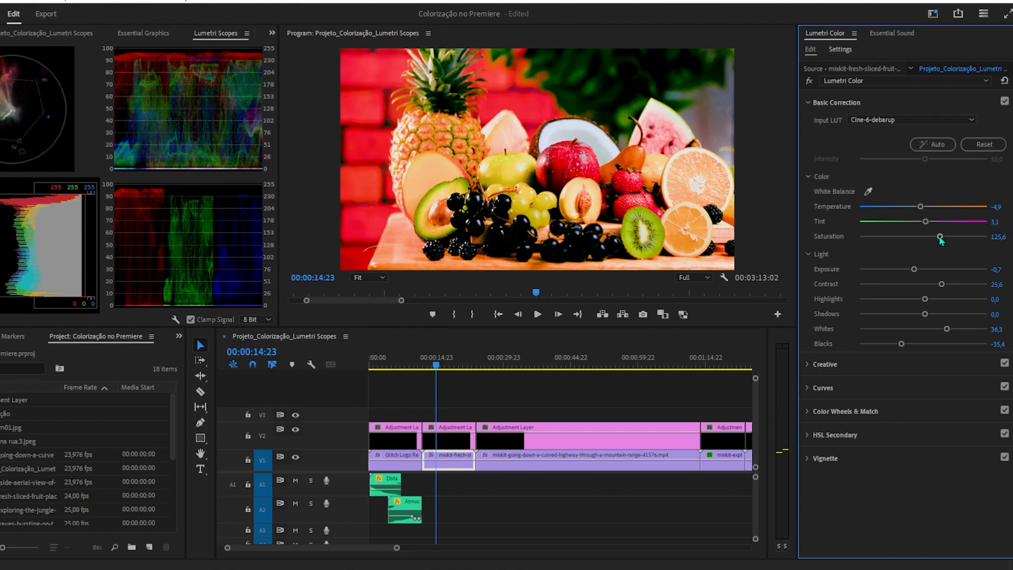
mouse_move(938, 237)
mouse_down()
mouse_move(850, 241)
mouse_move(937, 236)
mouse_up()
- Set the fruit clip's exposure to -0.9, try its contrast at 83.0 and -9.4, and settle the contrast at -13.9
drag(913, 270, 942, 285)
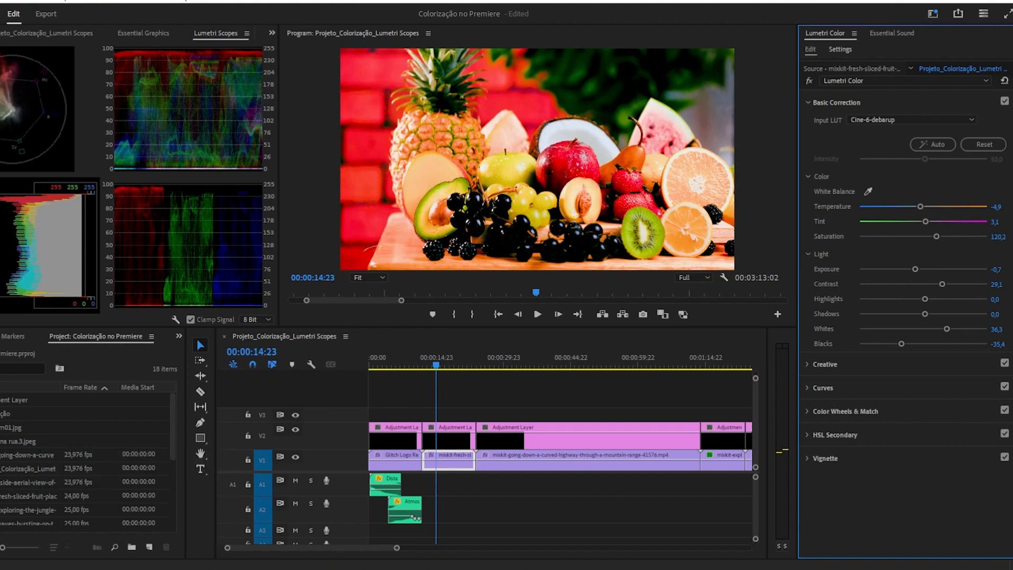
drag(914, 269, 911, 269)
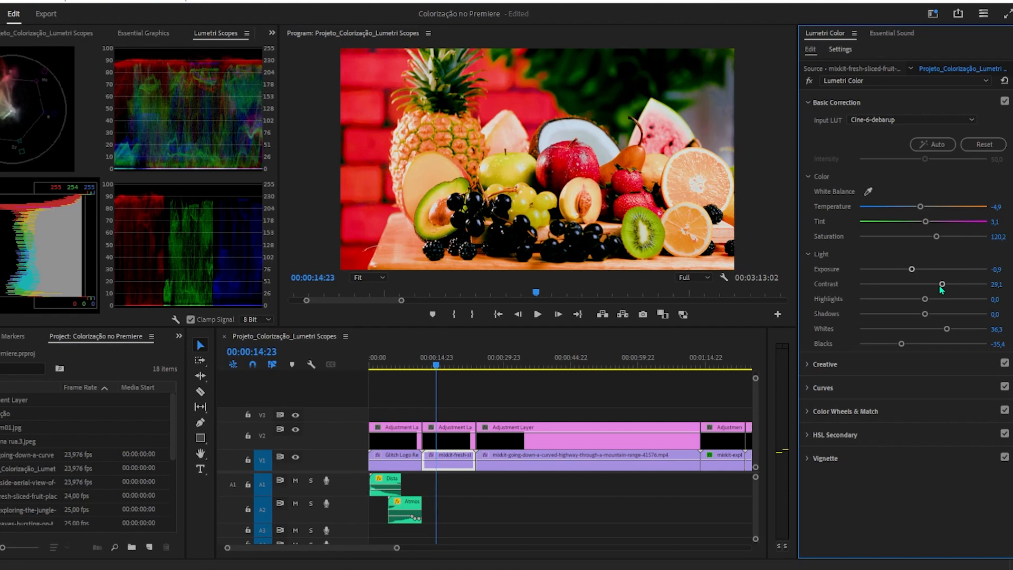
drag(942, 285, 976, 285)
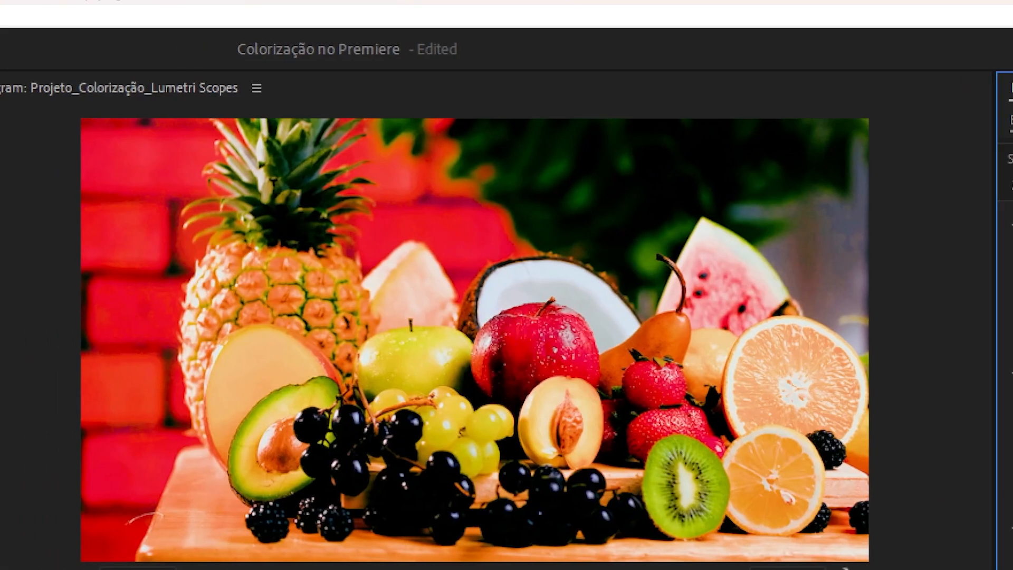
mouse_move(459, 118)
mouse_down()
mouse_move(791, 140)
mouse_move(471, 275)
mouse_move(512, 102)
mouse_up()
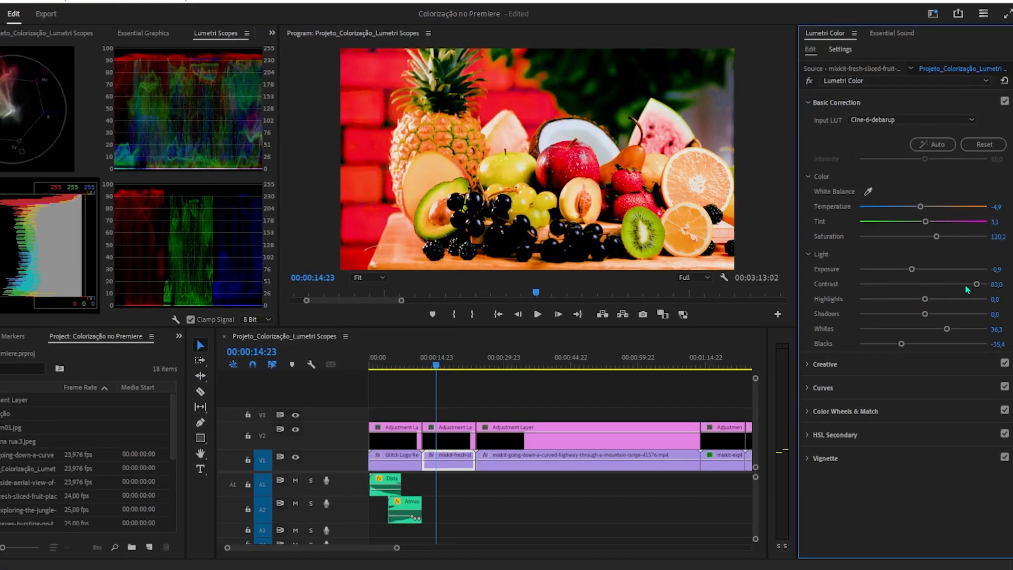
drag(976, 284, 918, 287)
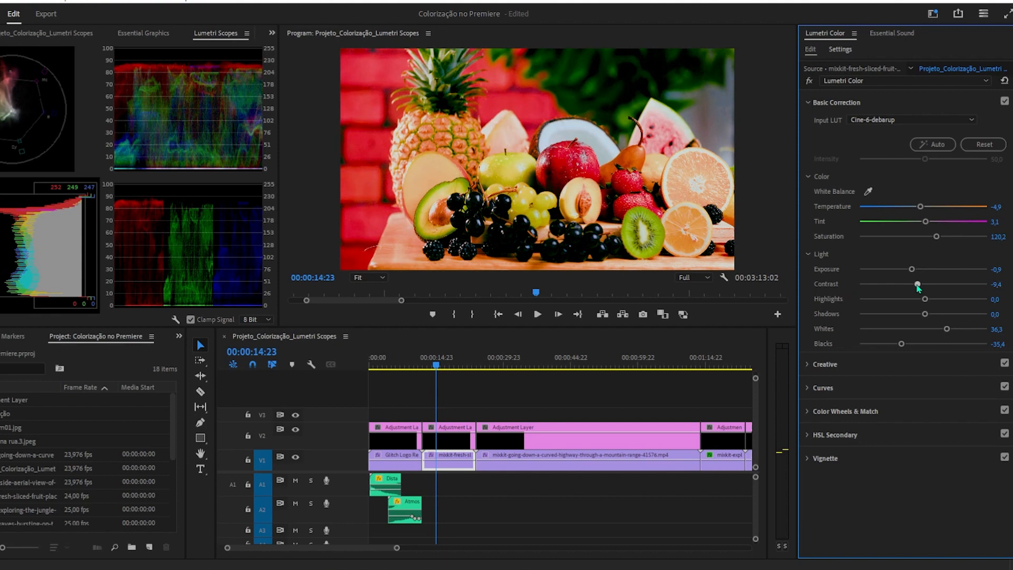
drag(918, 288, 918, 288)
double_click(918, 288)
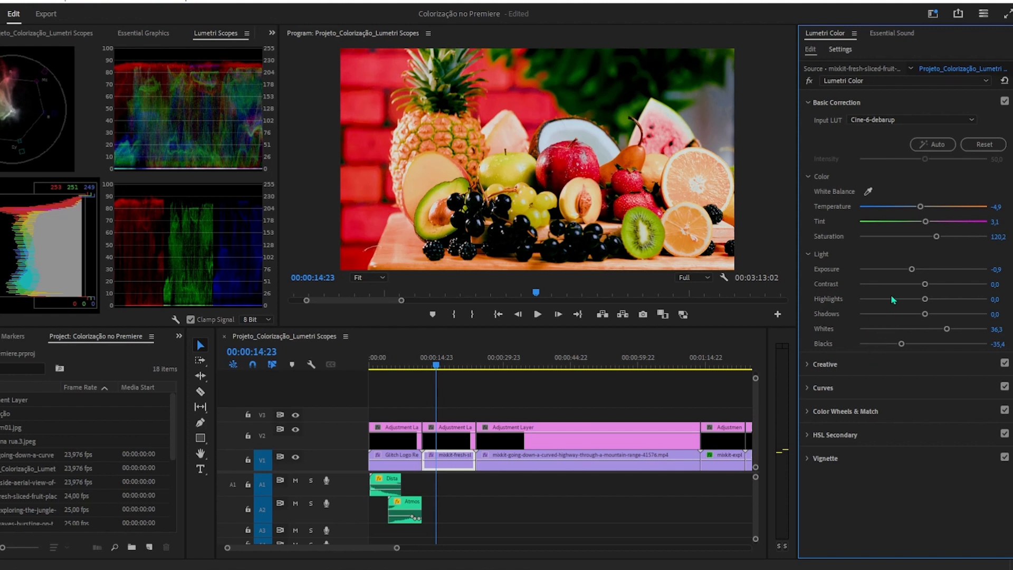
mouse_move(924, 284)
mouse_down()
mouse_move(978, 285)
mouse_move(914, 287)
mouse_up()
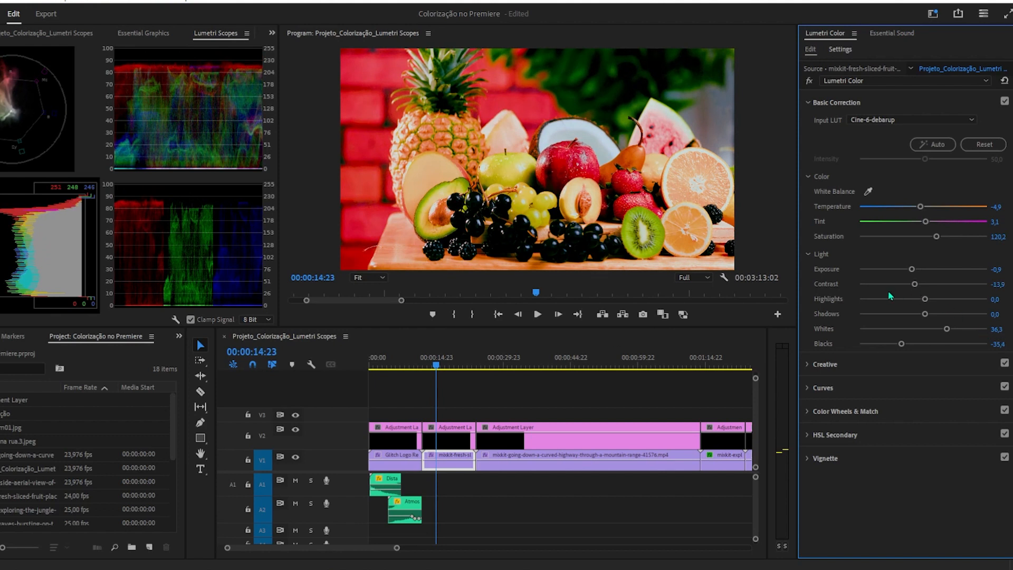
- Set the fruit clip's highlights to 22.9 and shadows to -4.0
drag(924, 299, 958, 301)
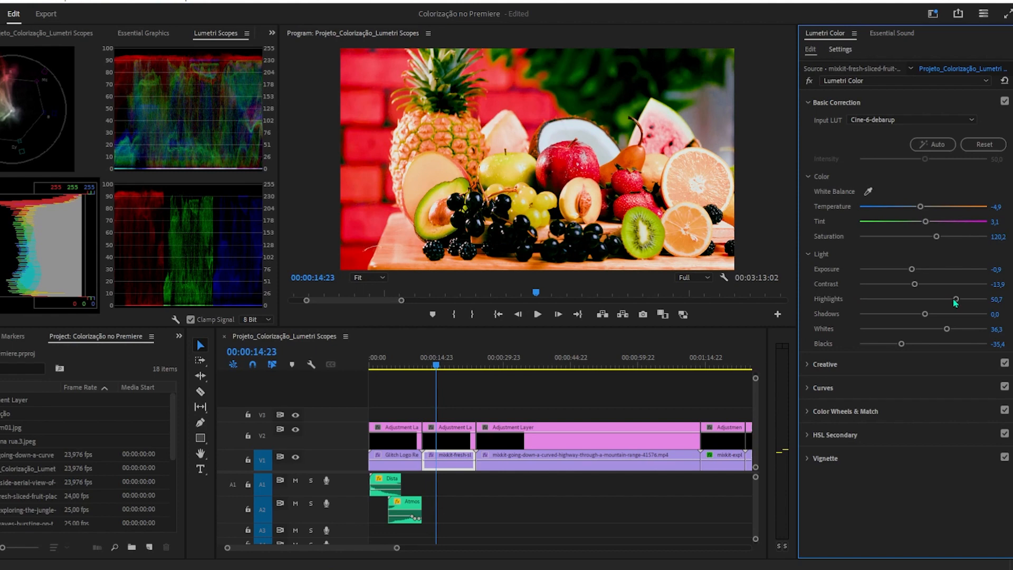
mouse_move(956, 299)
mouse_down()
mouse_move(923, 299)
mouse_move(938, 299)
mouse_up()
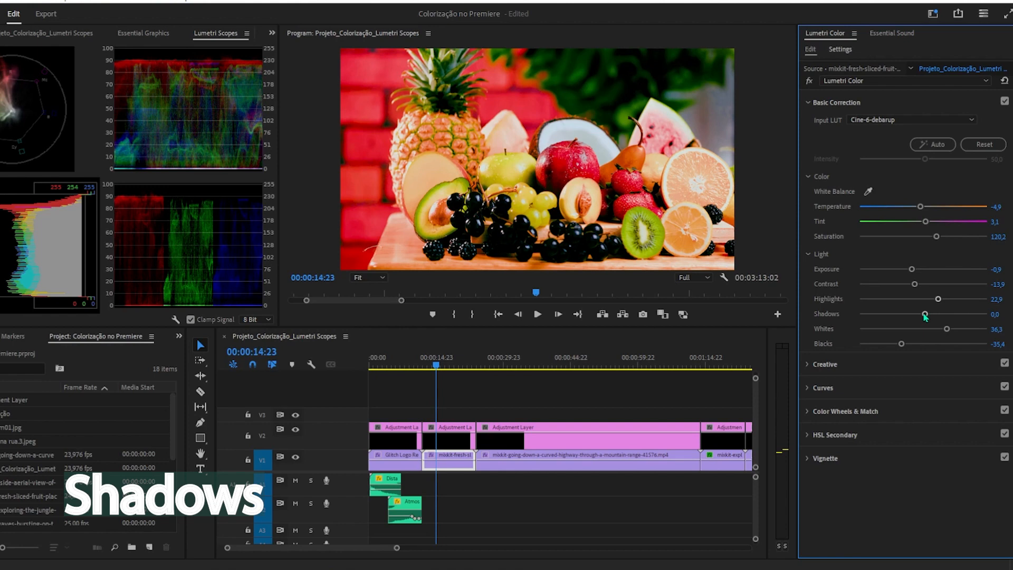
mouse_move(925, 315)
mouse_down()
mouse_move(889, 316)
mouse_move(976, 315)
mouse_move(820, 323)
mouse_move(921, 316)
mouse_up()
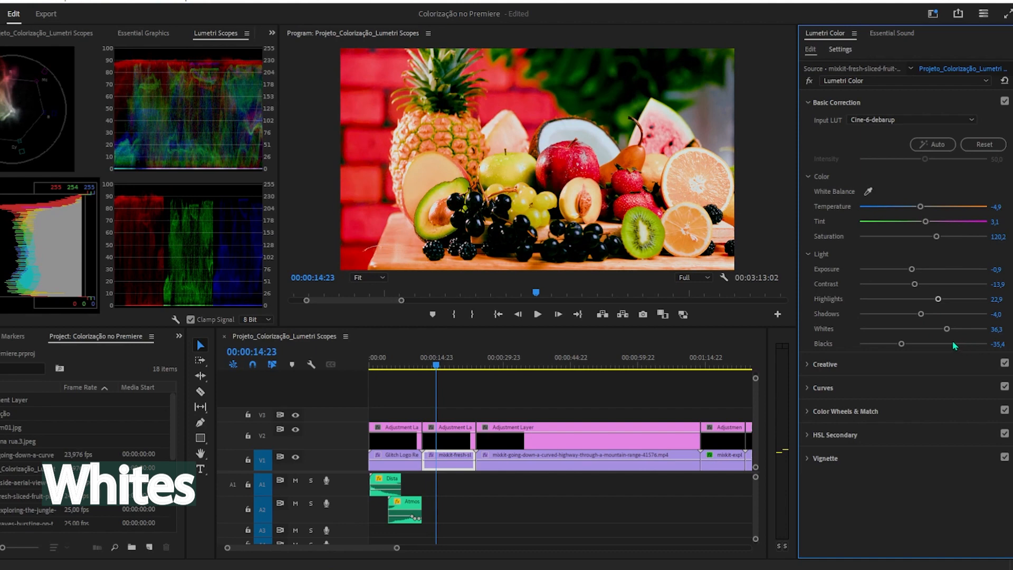
- Set the fruit clip's whites to 6.7 and blacks to -0.4
drag(947, 329, 890, 342)
drag(1009, 342, 927, 337)
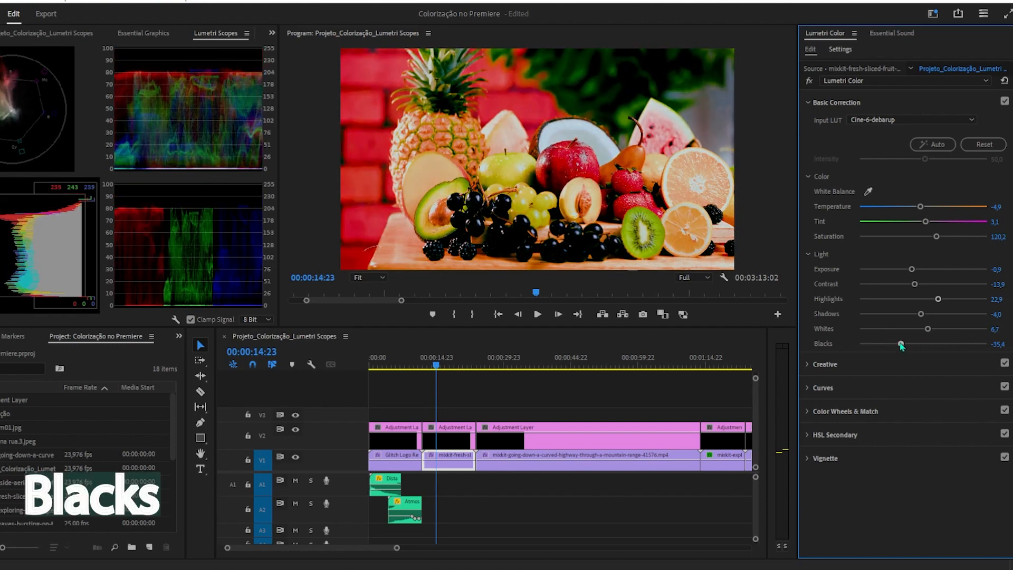
mouse_move(901, 346)
mouse_down()
mouse_move(964, 346)
mouse_move(887, 348)
mouse_up()
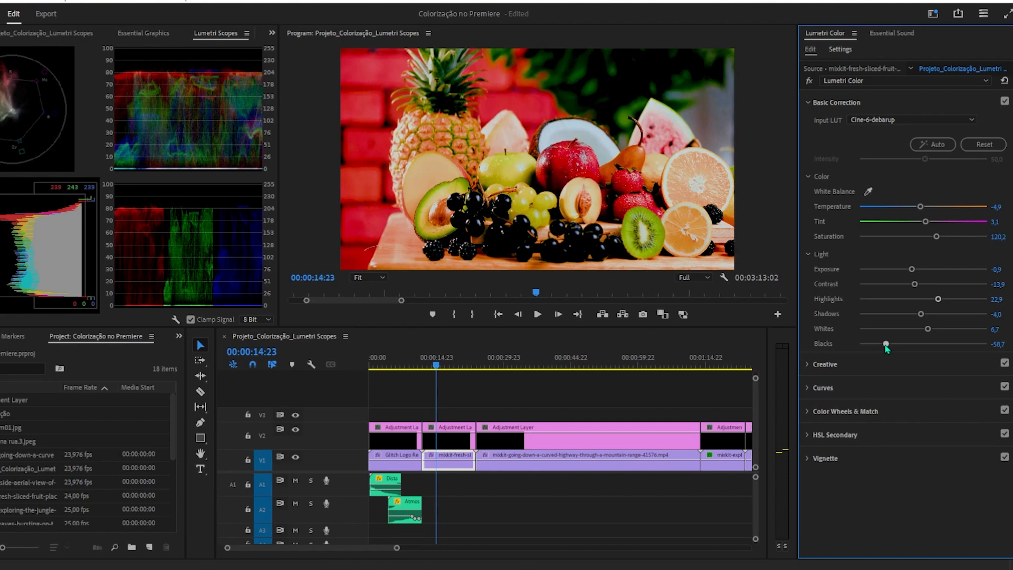
drag(885, 347, 922, 343)
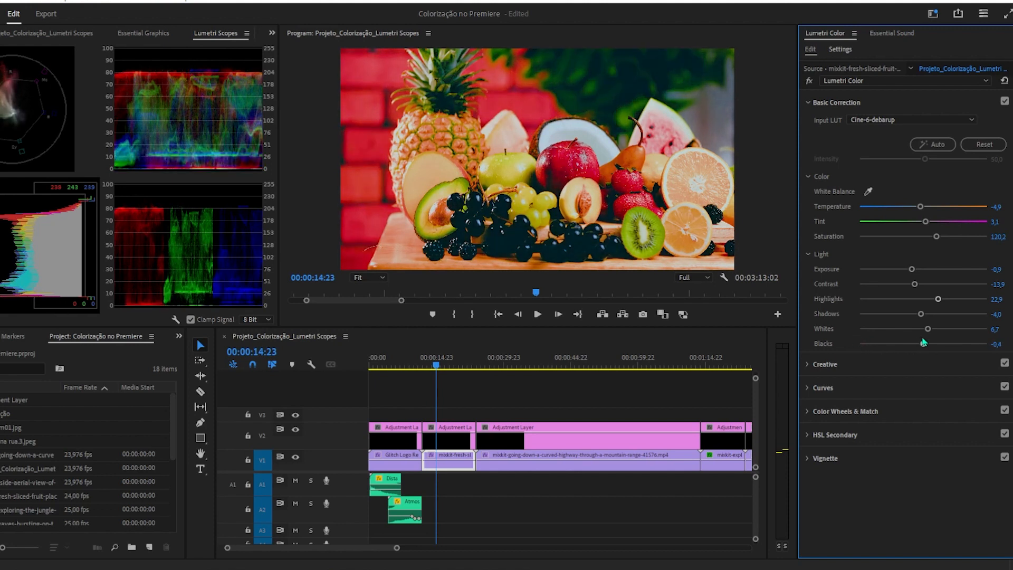
- Try the Creative looks Fuji ETERNA 250D Kodak 2395, Kodak 5218 Kodak 2395 and SL BLEACH NDR on the fruit clip
click(809, 102)
click(806, 127)
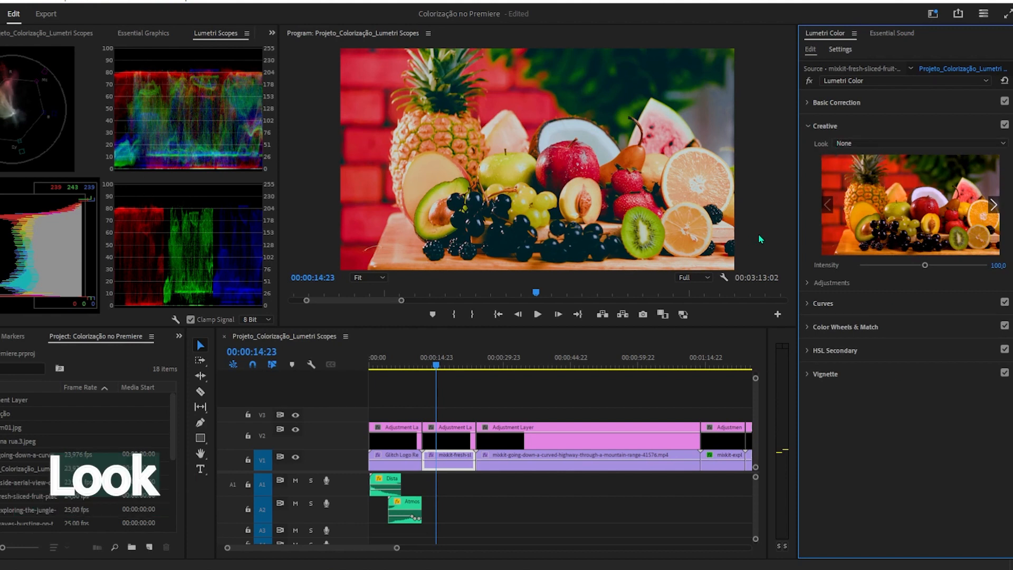
click(855, 144)
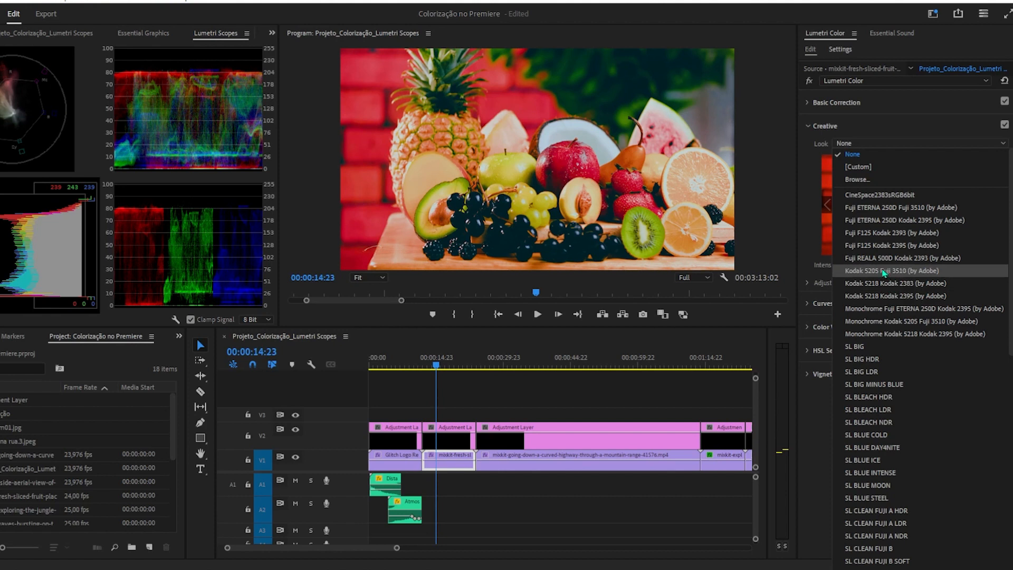
click(864, 221)
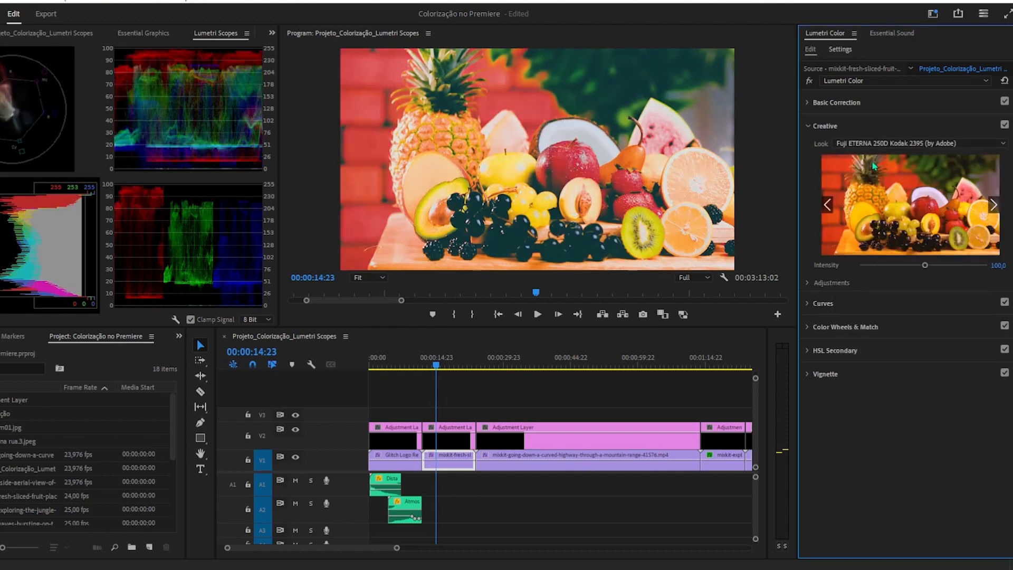
click(874, 146)
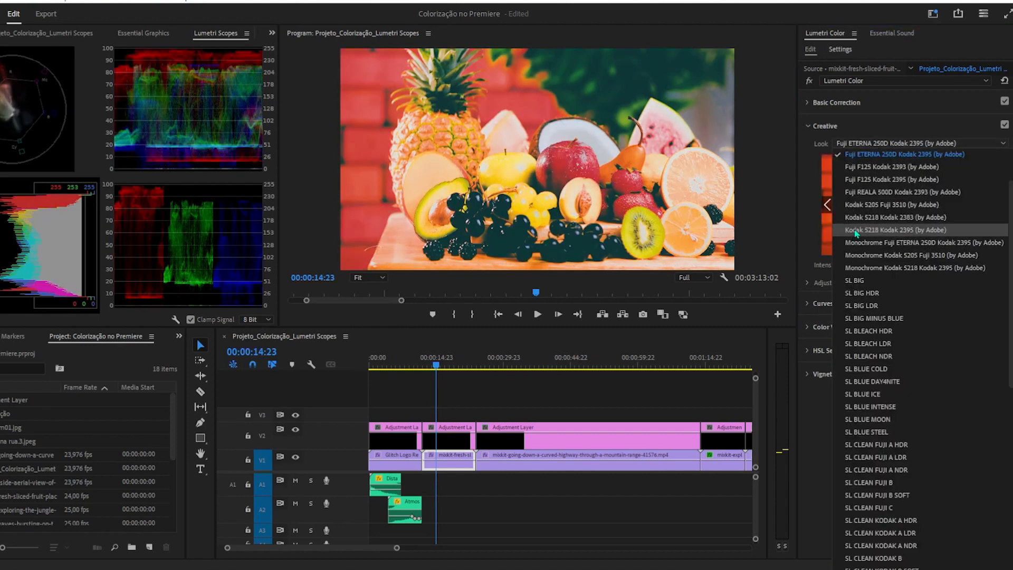
click(854, 232)
click(859, 146)
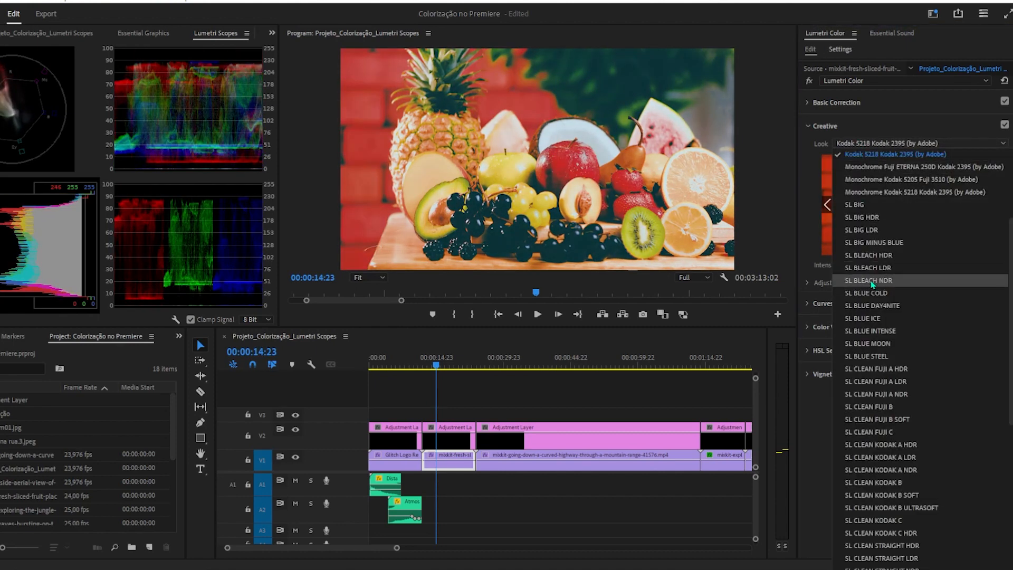
click(868, 280)
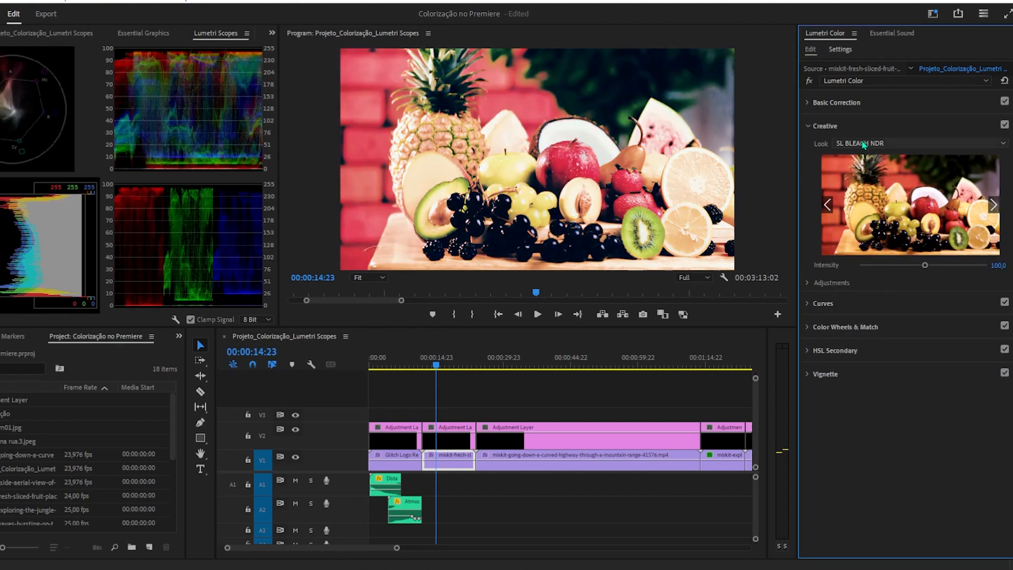
- Apply the SL CLEAN KODAK B look to the fruit clip at an intensity of 70.0
click(867, 144)
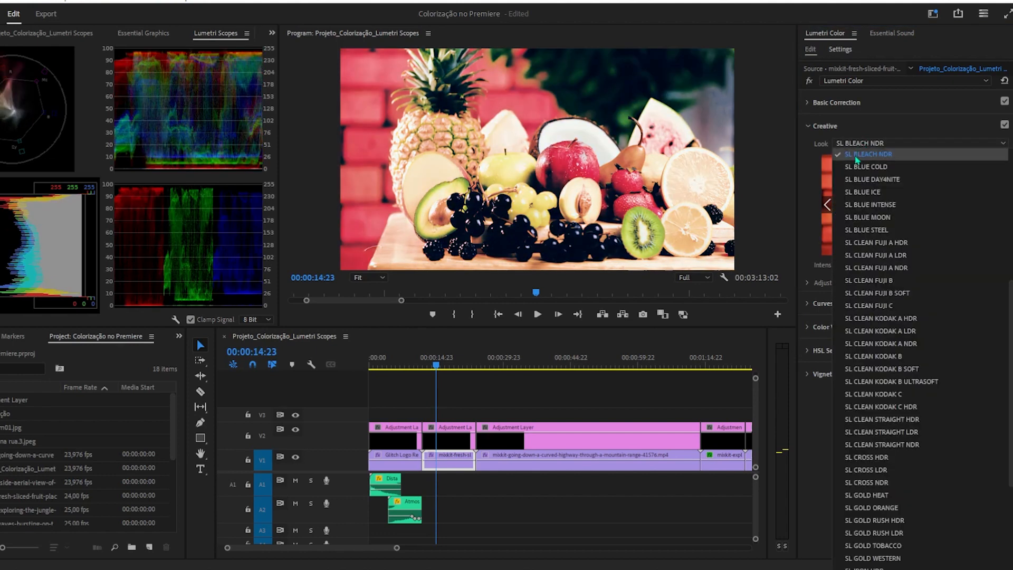
click(861, 358)
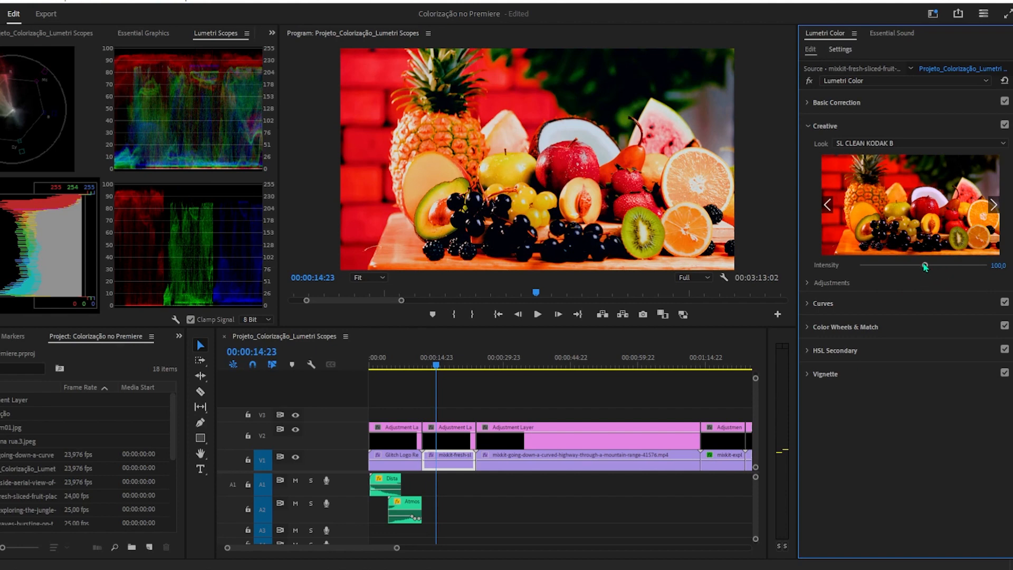
drag(925, 267, 906, 278)
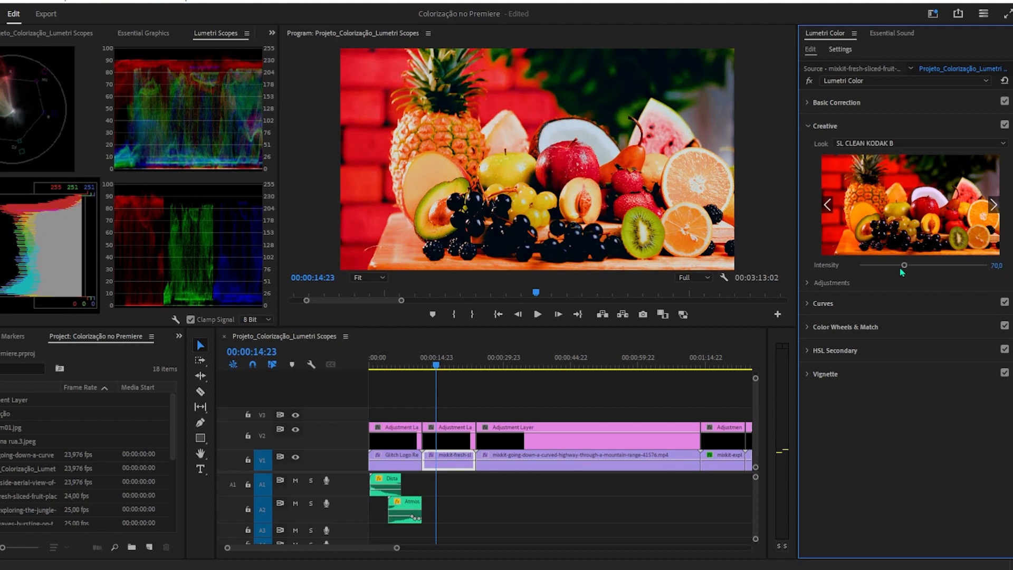
- Set the fruit clip's faded film to 24.2 and increase its sharpening in the Creative adjustments
click(805, 281)
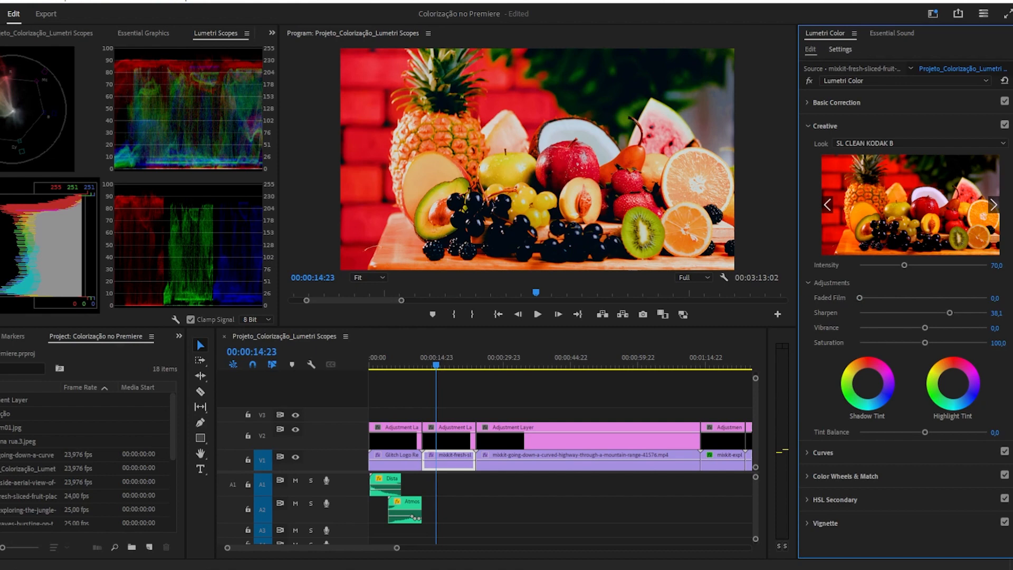
drag(858, 297, 890, 298)
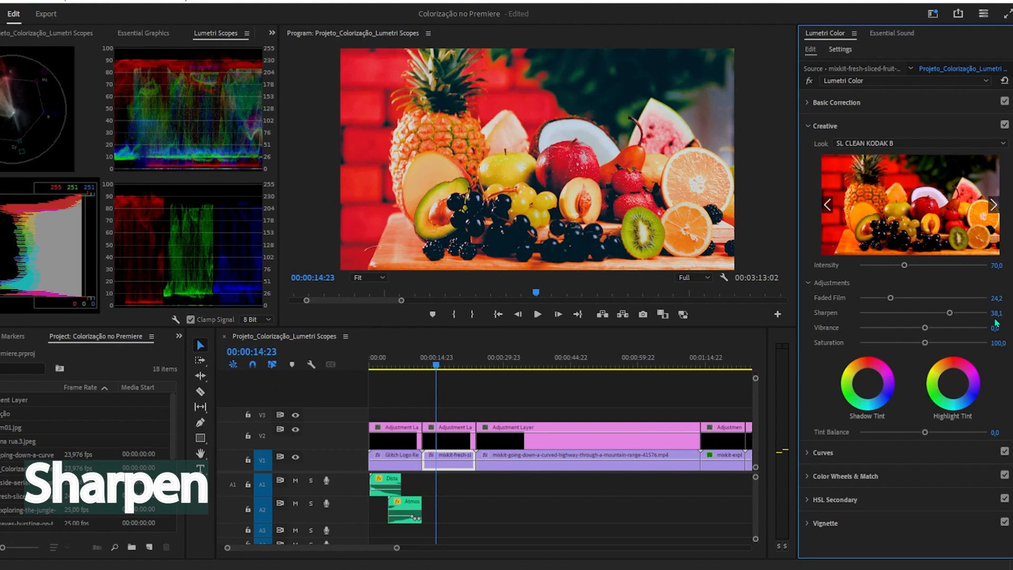
drag(950, 313, 971, 315)
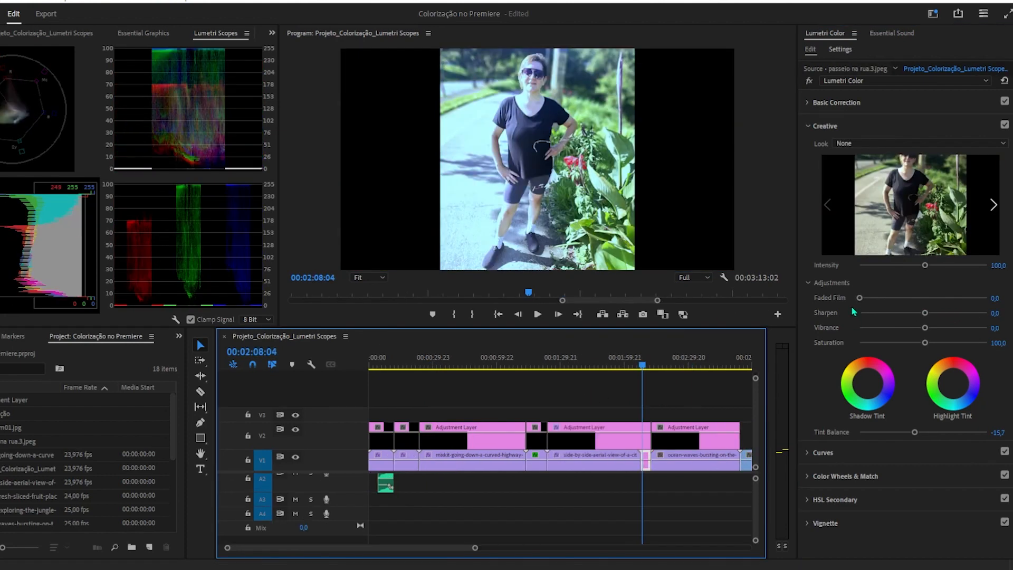
- Strongly increase the Creative sharpening of the street walk photo at 00:02:08:04
drag(924, 312, 976, 314)
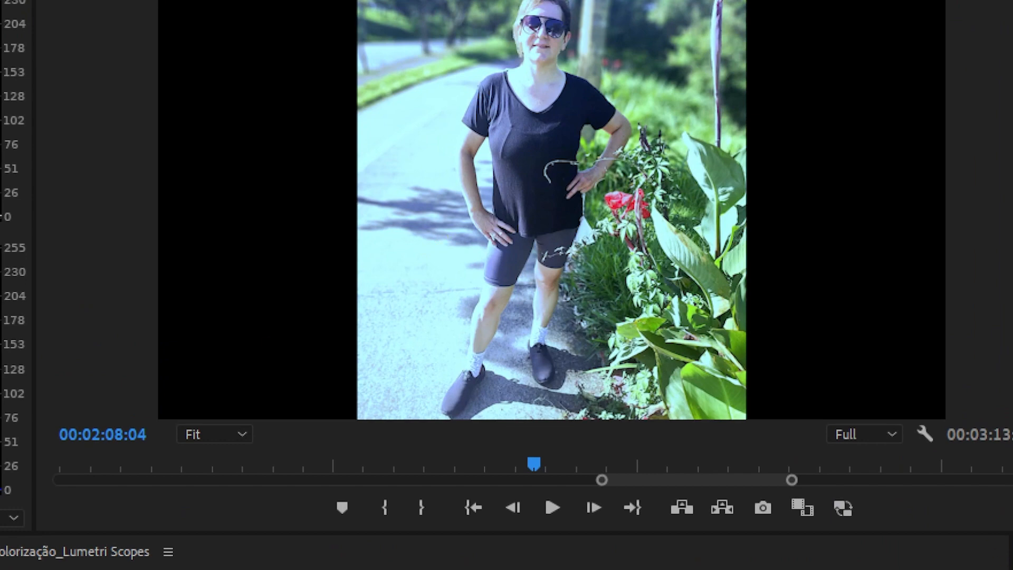
- Set the street walk photo's Creative sharpening to 2.2 and raise its vibrance to 55.2
mouse_move(458, 279)
mouse_down()
mouse_move(633, 228)
mouse_move(407, 252)
mouse_up()
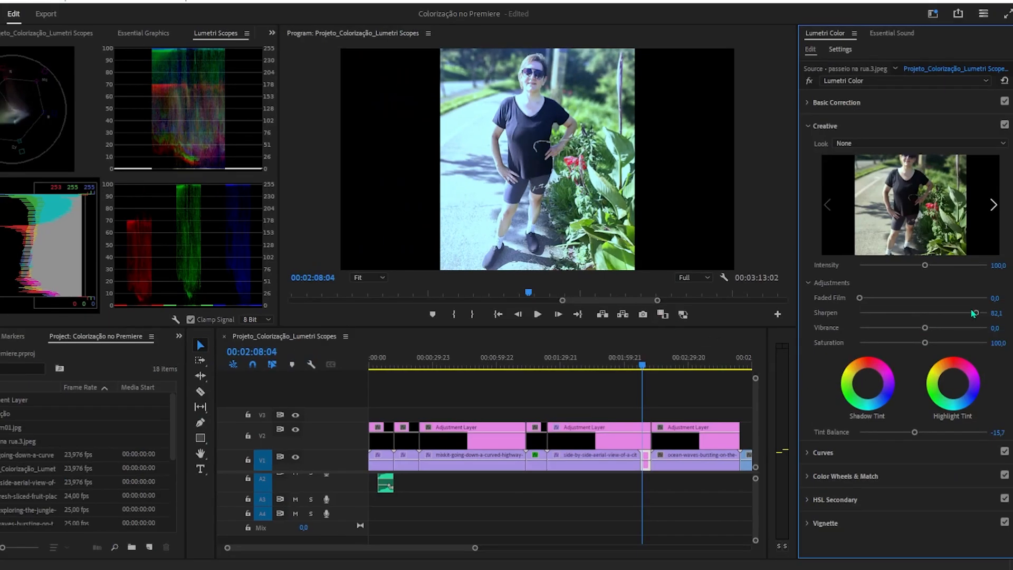
drag(977, 315, 925, 323)
mouse_move(925, 328)
mouse_down()
mouse_move(903, 328)
mouse_move(994, 334)
mouse_move(849, 337)
mouse_move(952, 332)
mouse_move(894, 337)
mouse_move(933, 335)
mouse_up()
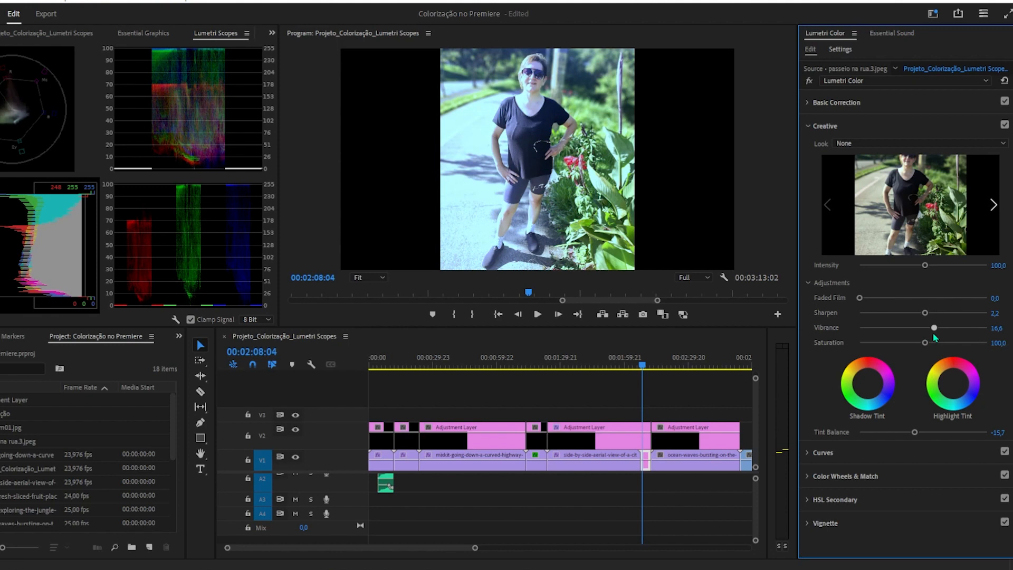
drag(933, 336, 958, 342)
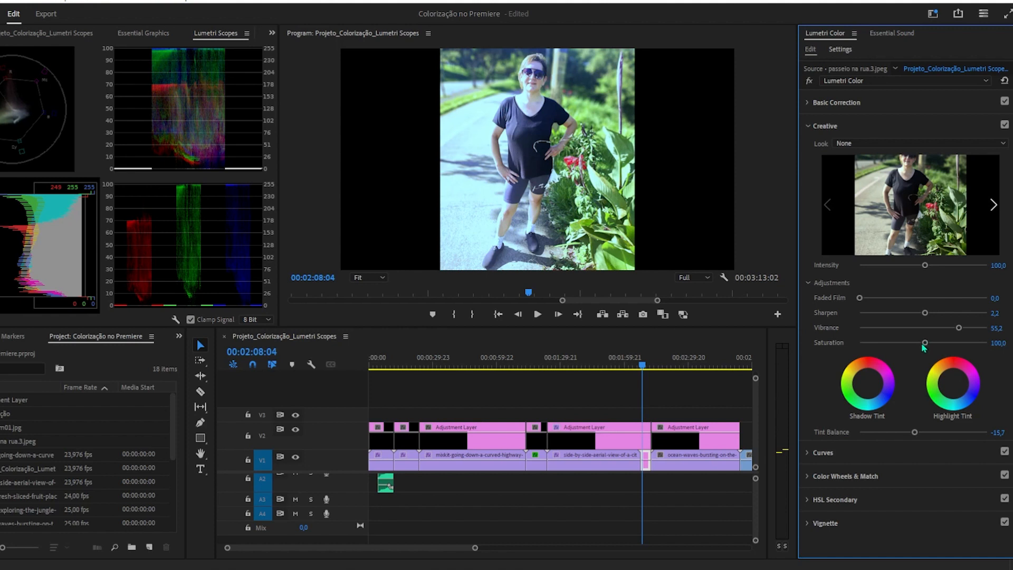
- Try the photo's Creative saturation at 0.0 and 200.0, ending at 152.5
drag(923, 343, 846, 345)
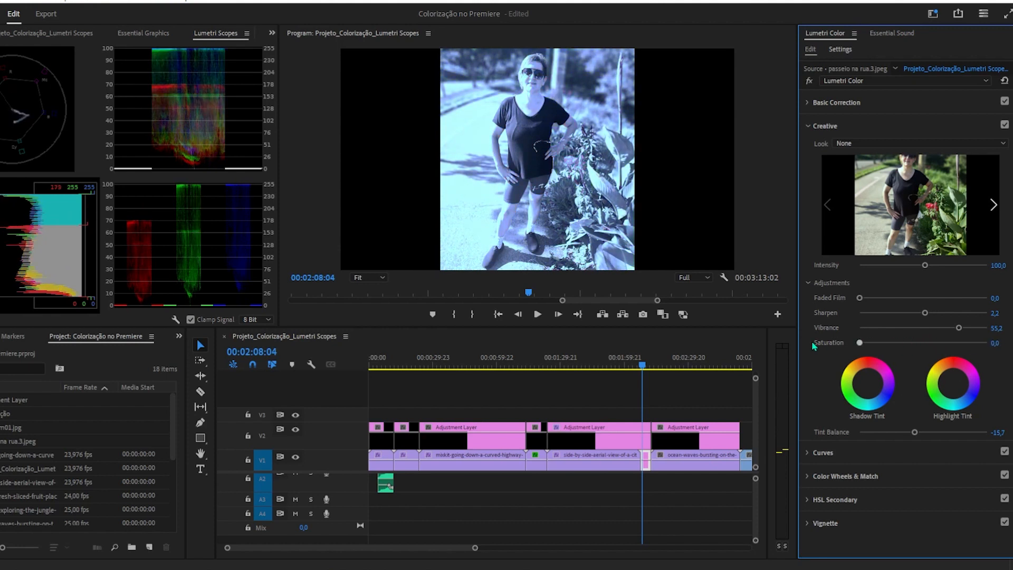
drag(859, 343, 997, 345)
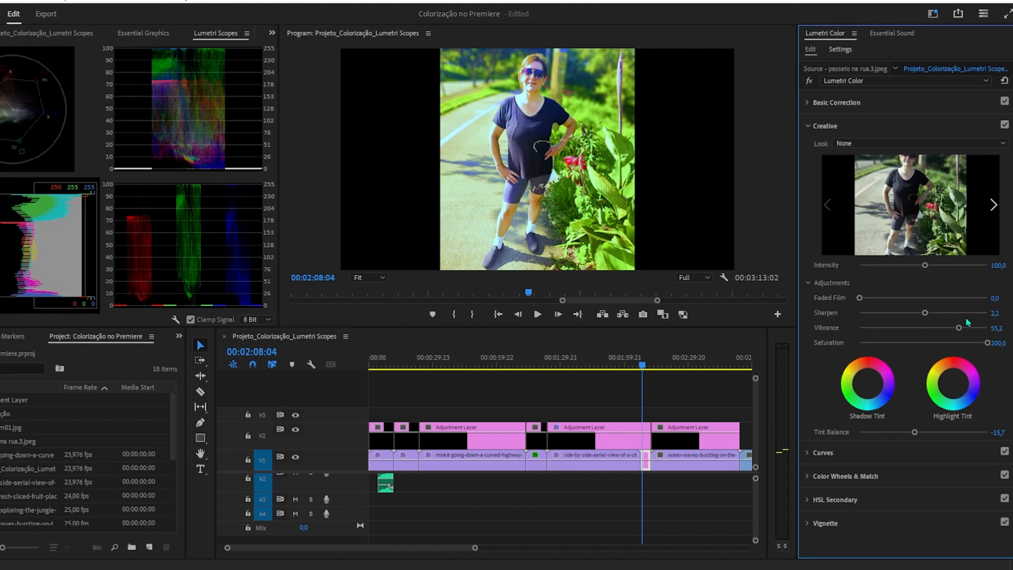
drag(987, 343, 956, 348)
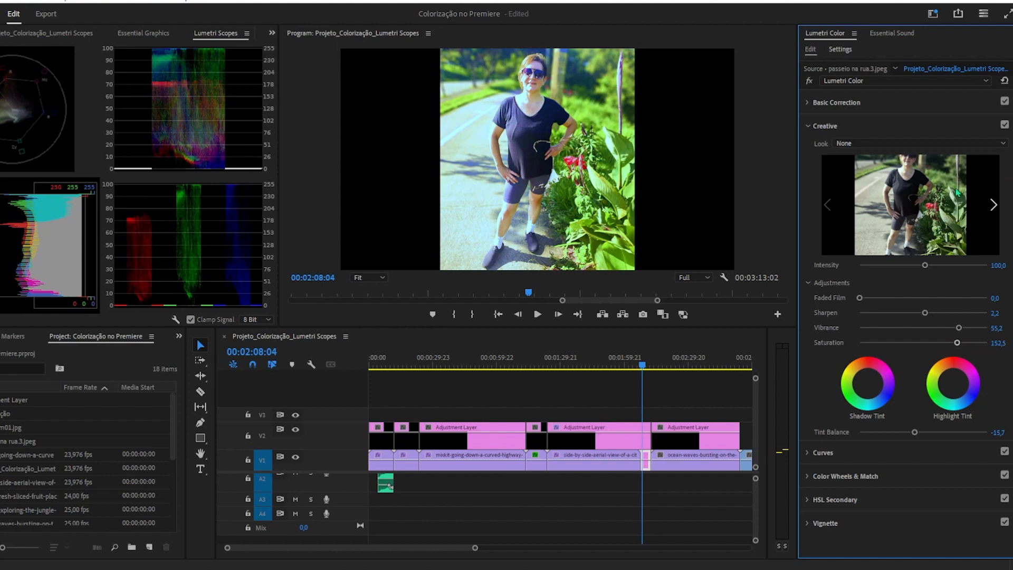
- Restore the photo's saturation and vibrance to their defaults and reset the entire Lumetri Color effect
double_click(918, 343)
double_click(920, 328)
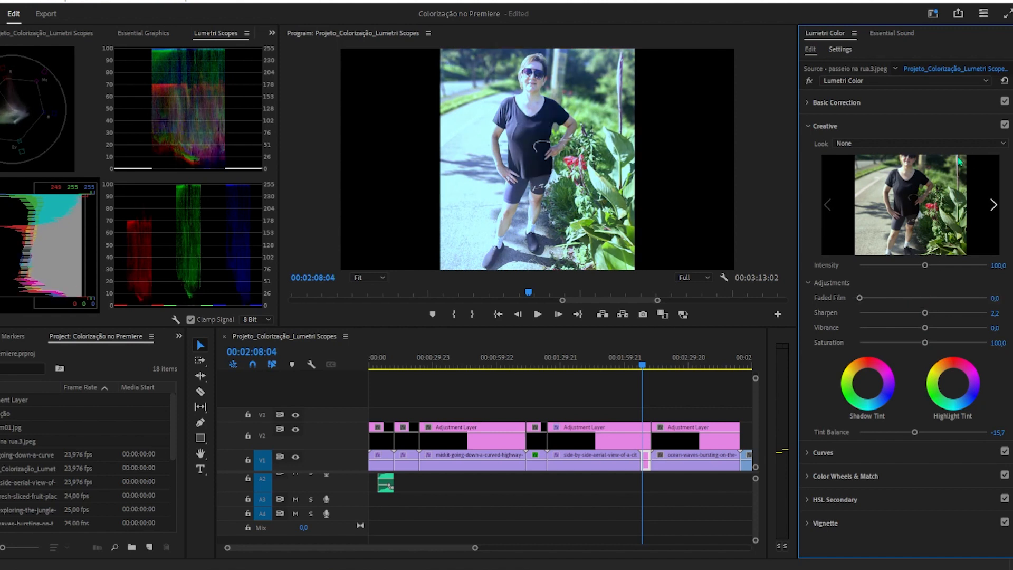
click(1004, 82)
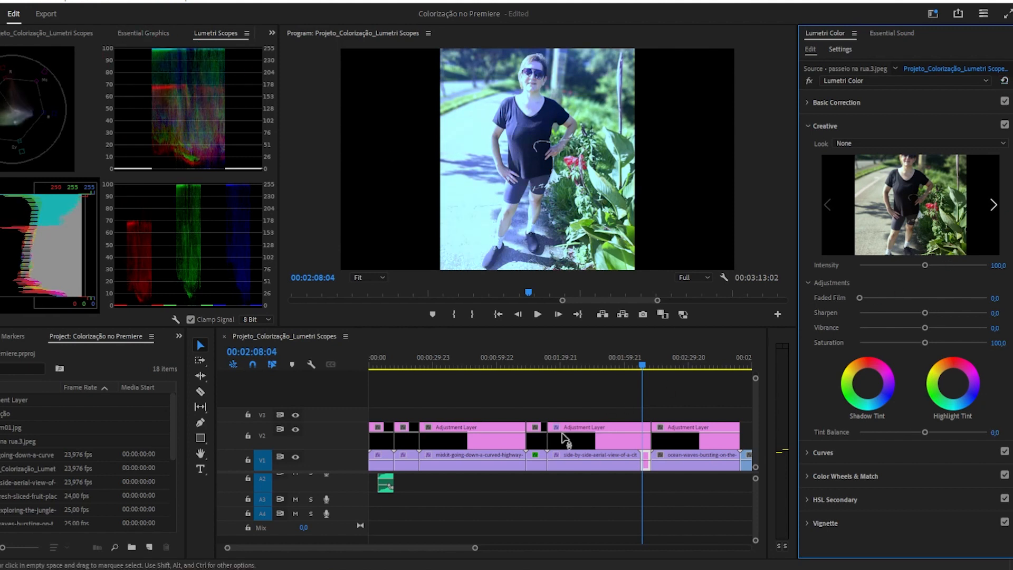
- With Effect Controls open, try sharpening -79.4, vibrance 48.9 and saturation 43.9 on the photo, and reset the Lumetri Color effect
click(271, 33)
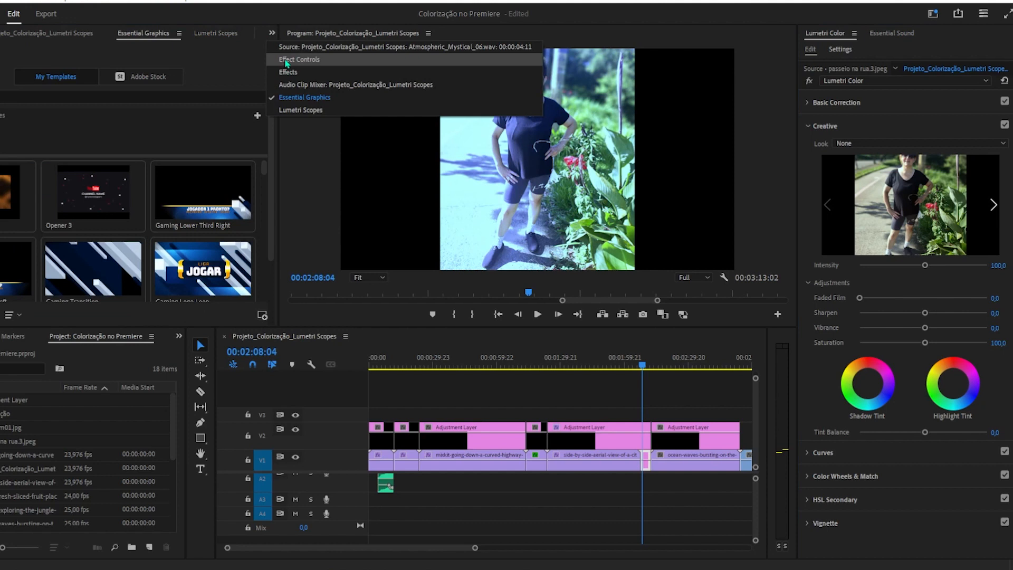
click(285, 66)
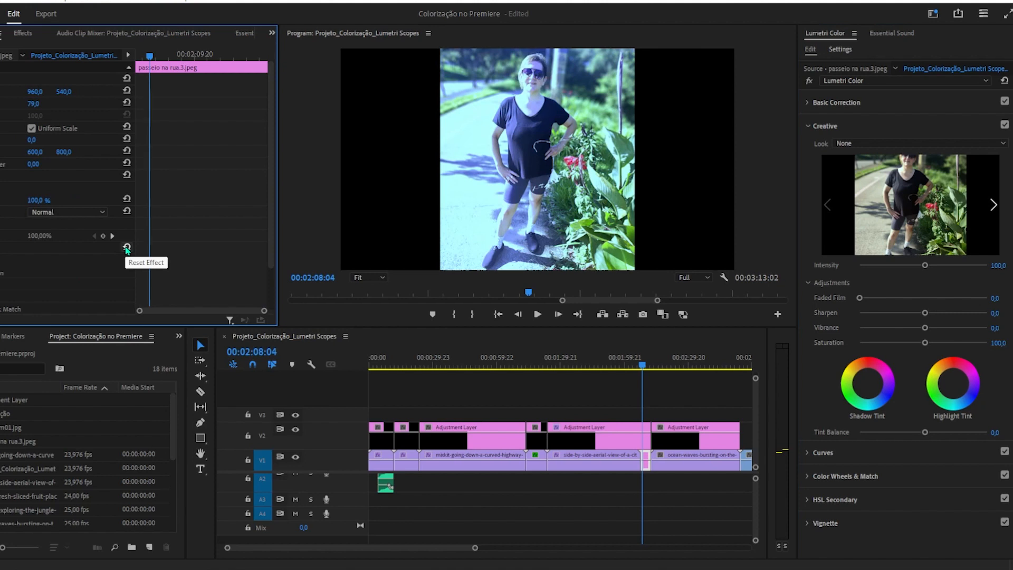
click(872, 312)
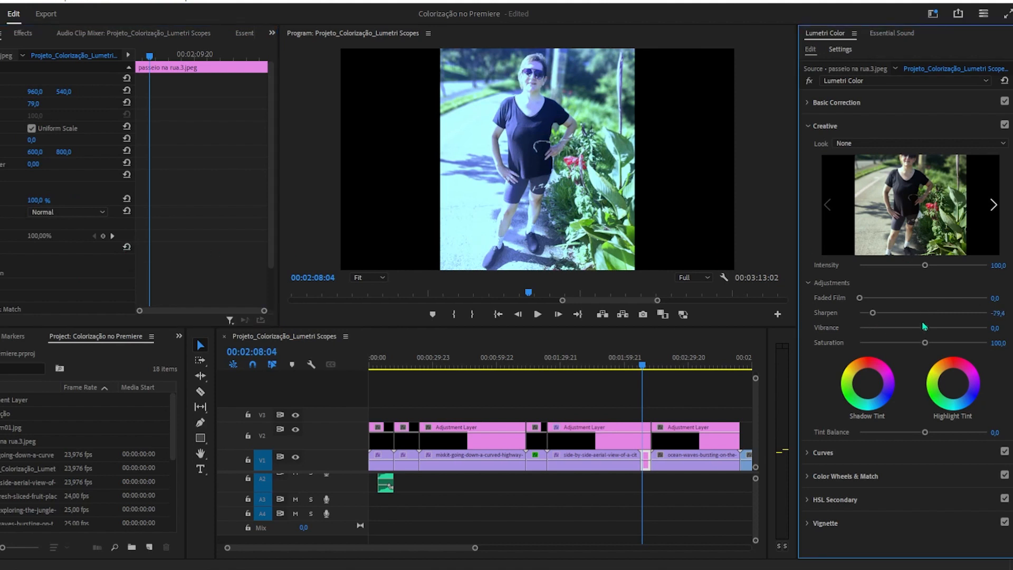
drag(925, 328, 887, 342)
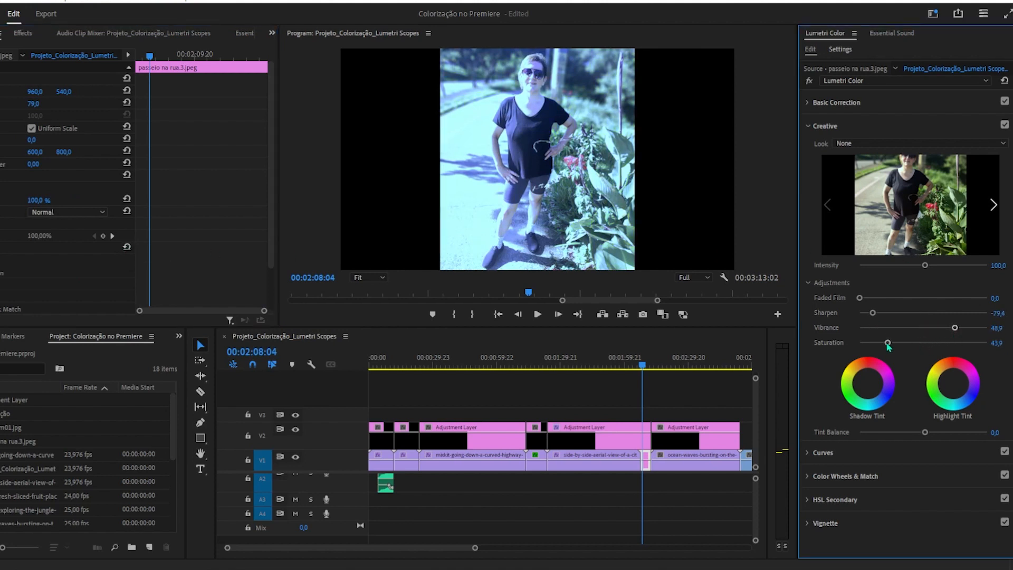
click(127, 248)
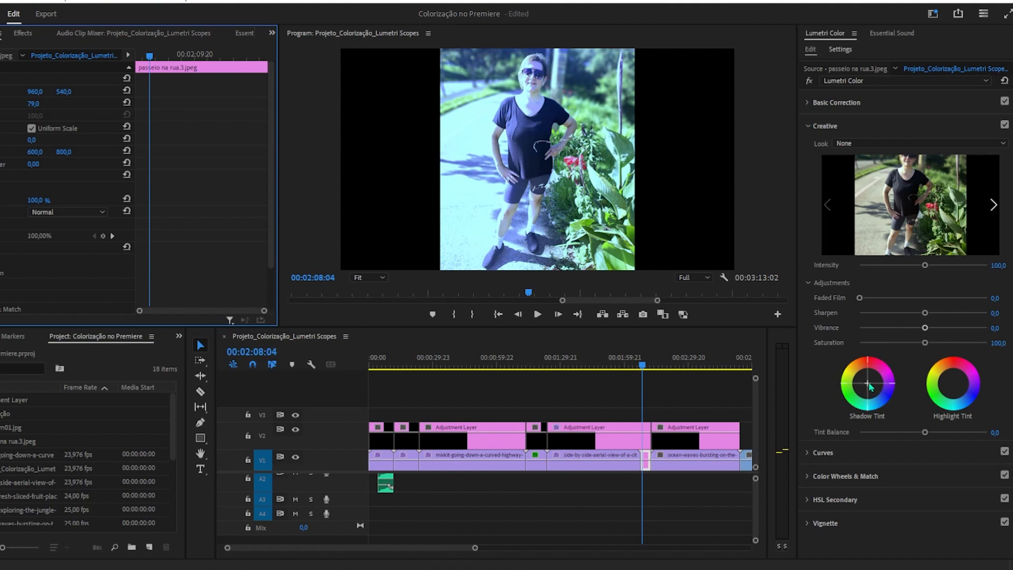
- Try green shadow and highlight tints on the photo with a tint balance of -55.2, and return both tints to neutral
drag(868, 387, 853, 387)
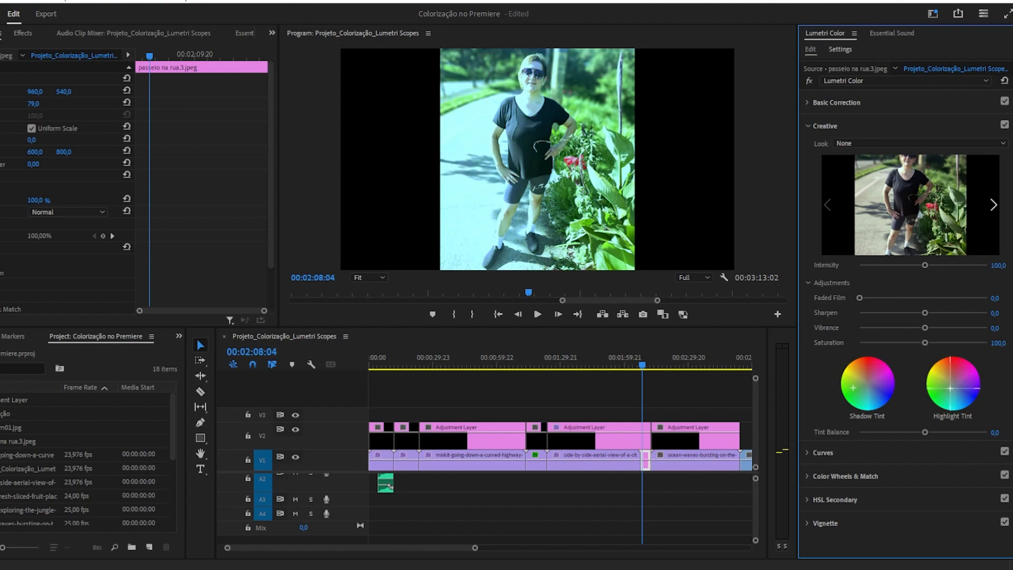
drag(950, 388, 943, 394)
drag(926, 433, 888, 451)
drag(944, 392, 950, 388)
drag(852, 389, 859, 387)
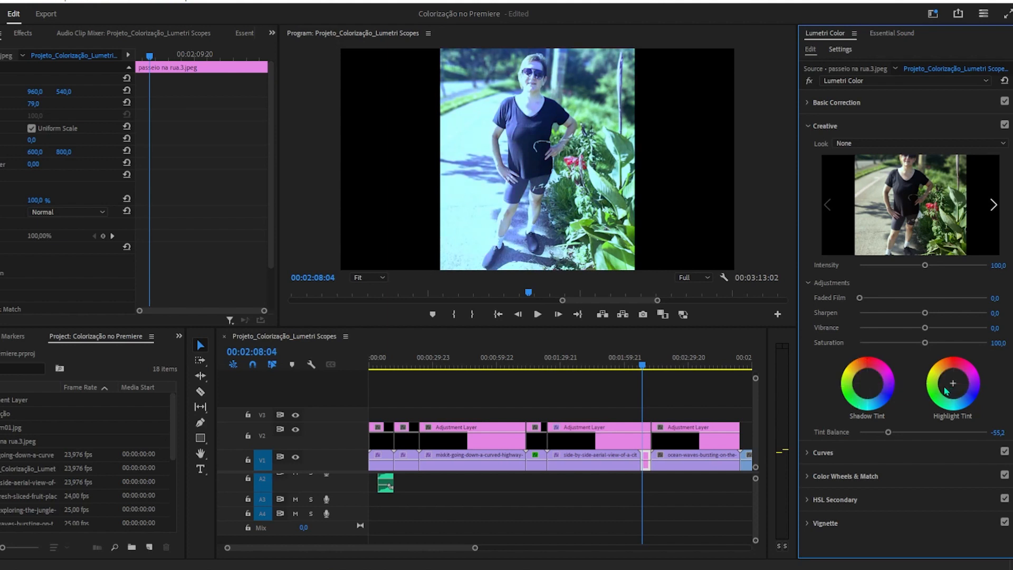
- Try the photo's tint balance at 100.0 and bring it back to -4.9
drag(888, 432, 987, 432)
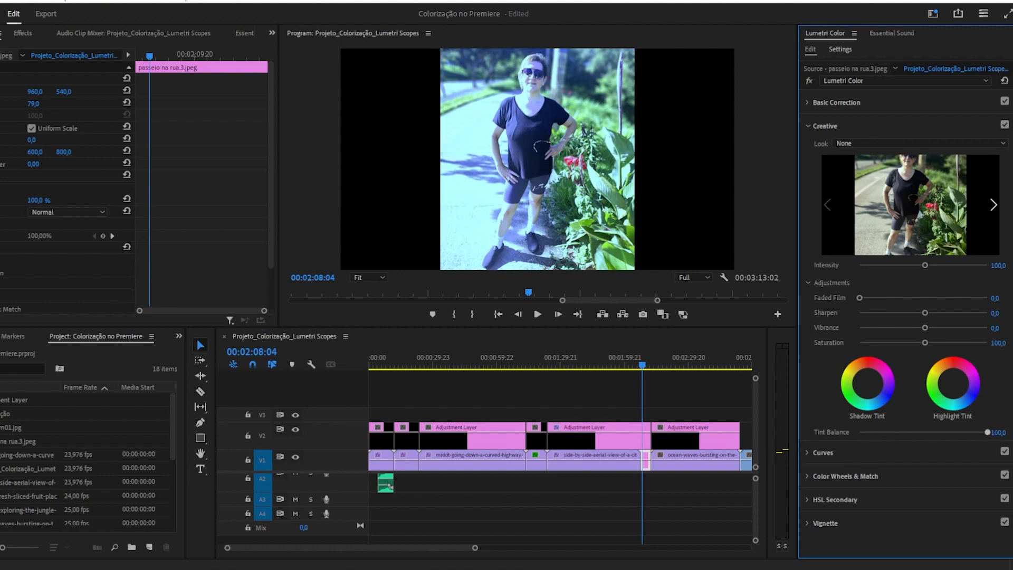
drag(987, 431, 920, 431)
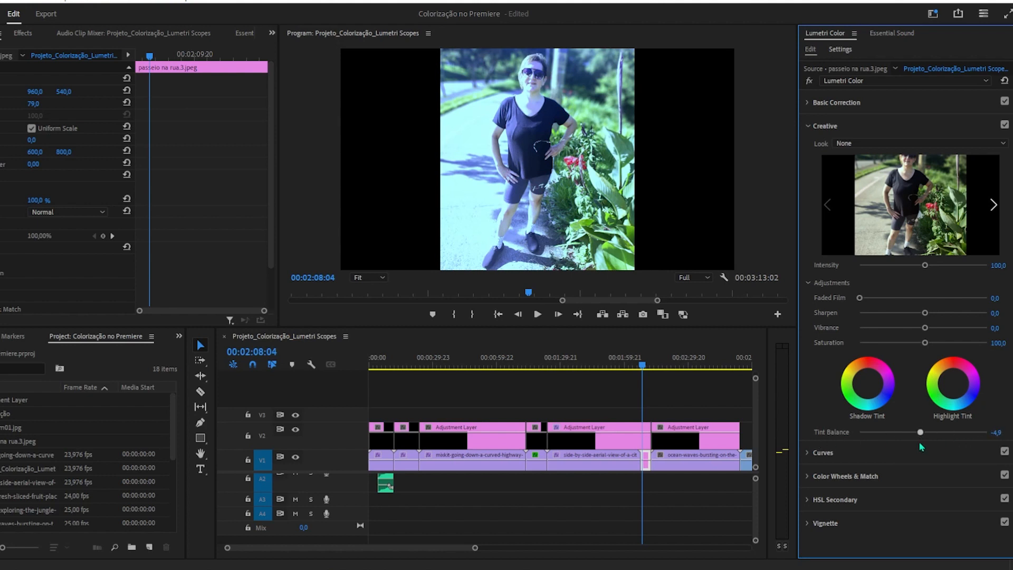